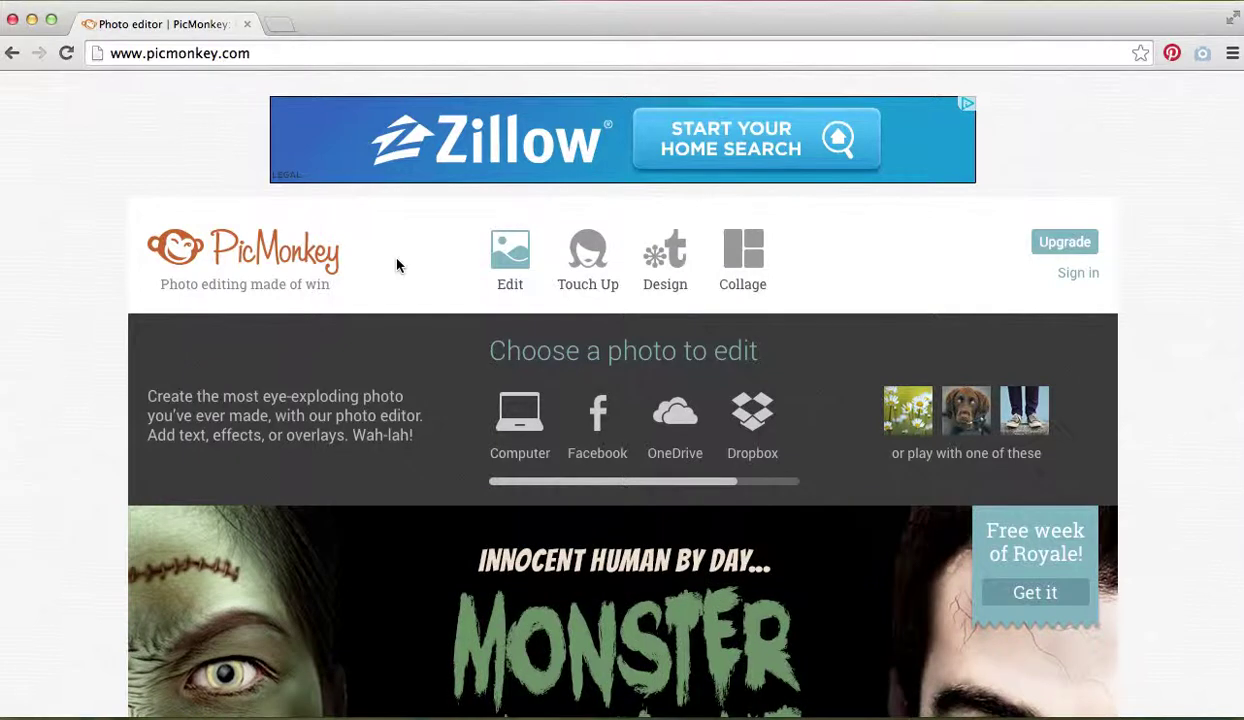
Step: Show the Design canvas choices on the PicMonkey homepage
{"action": "mouse_move", "coordinate": [663, 275]}
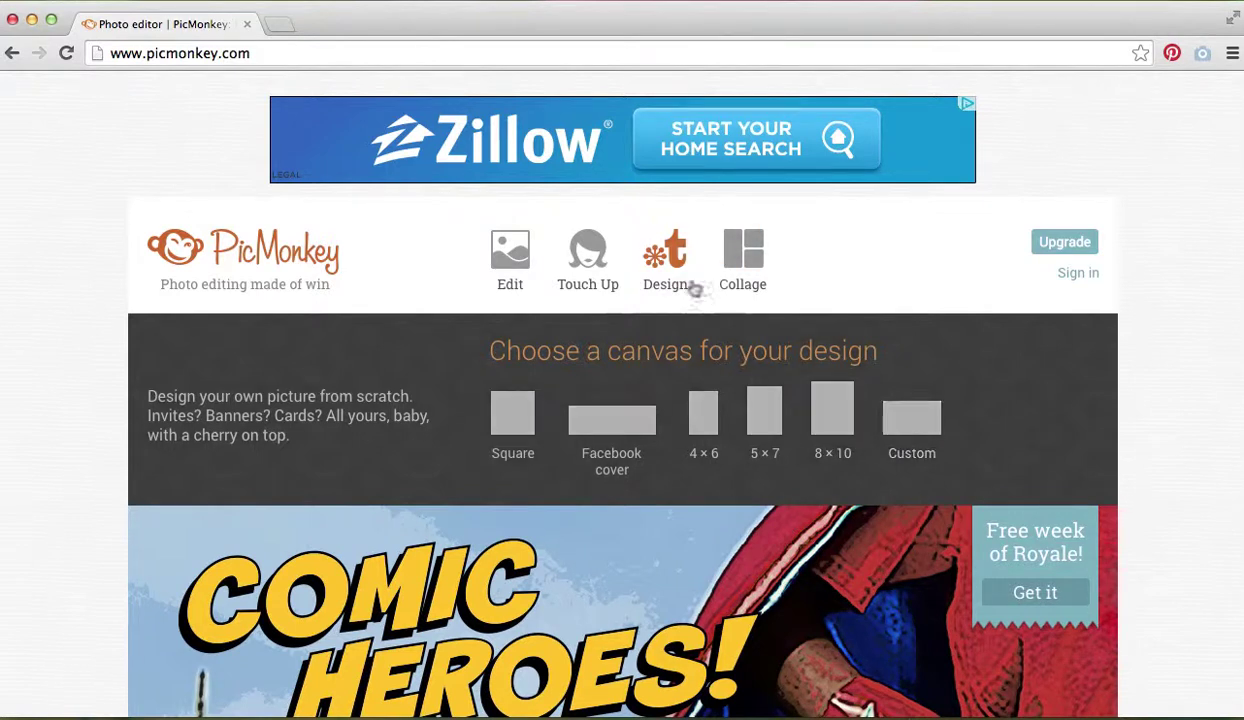
Step: Start a Square design and load cuteangiesquare.jpg from the Desktop
{"action": "left_click", "coordinate": [673, 261]}
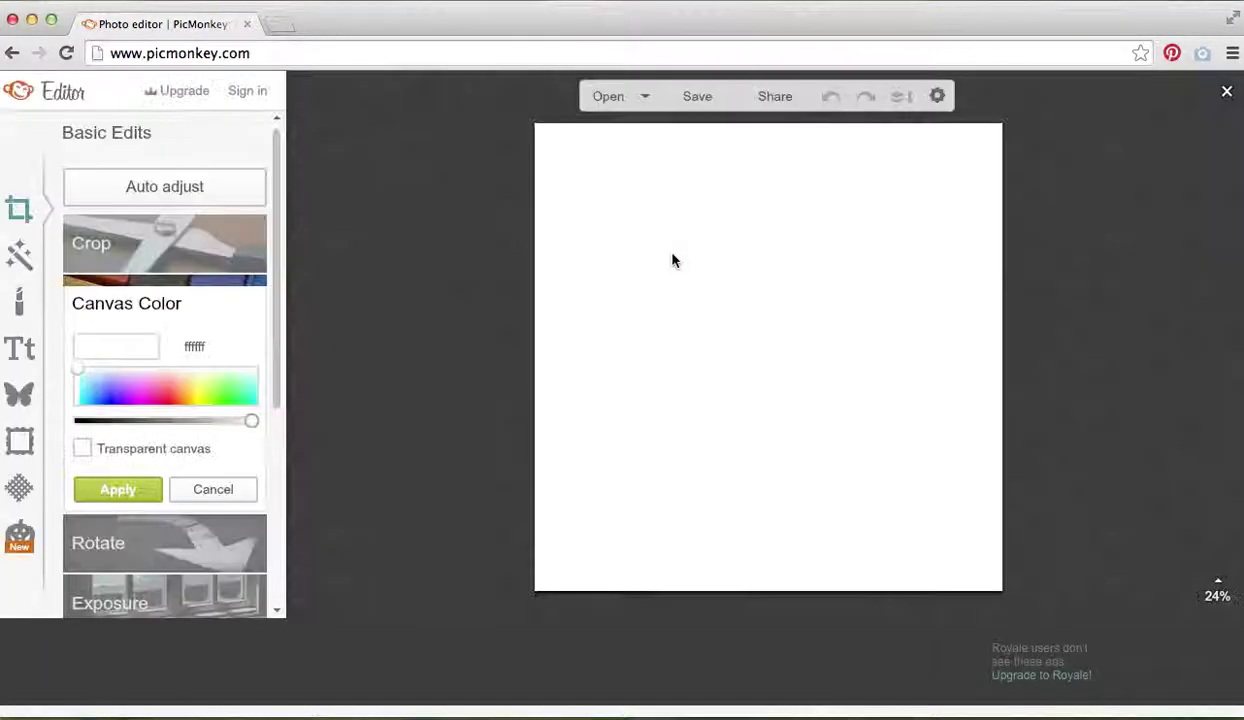
{"action": "left_click", "coordinate": [645, 96]}
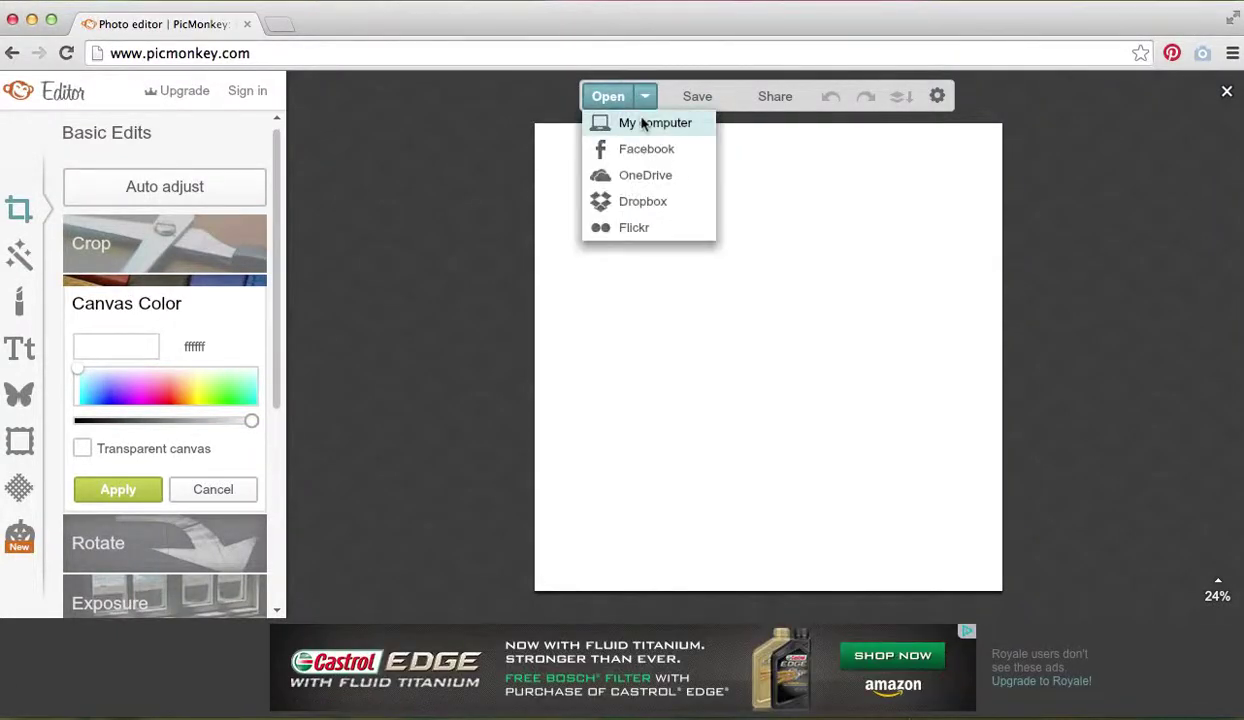
{"action": "left_click", "coordinate": [644, 122]}
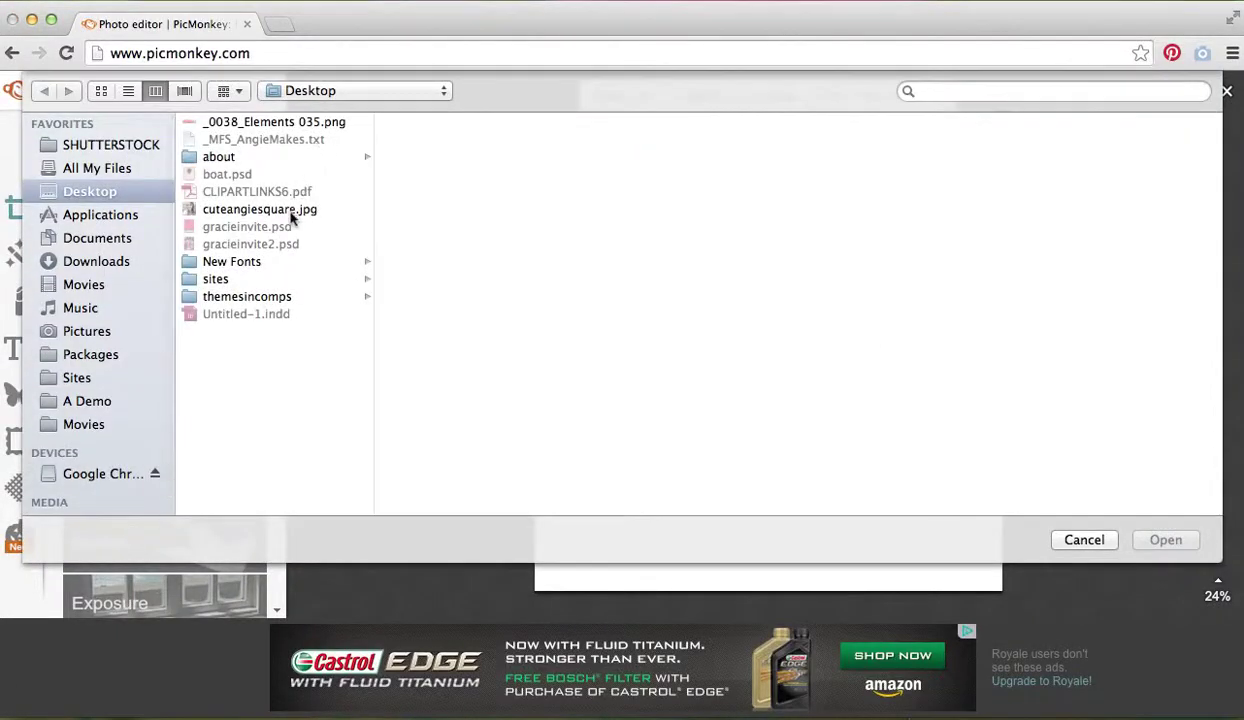
{"action": "double_click", "coordinate": [293, 218]}
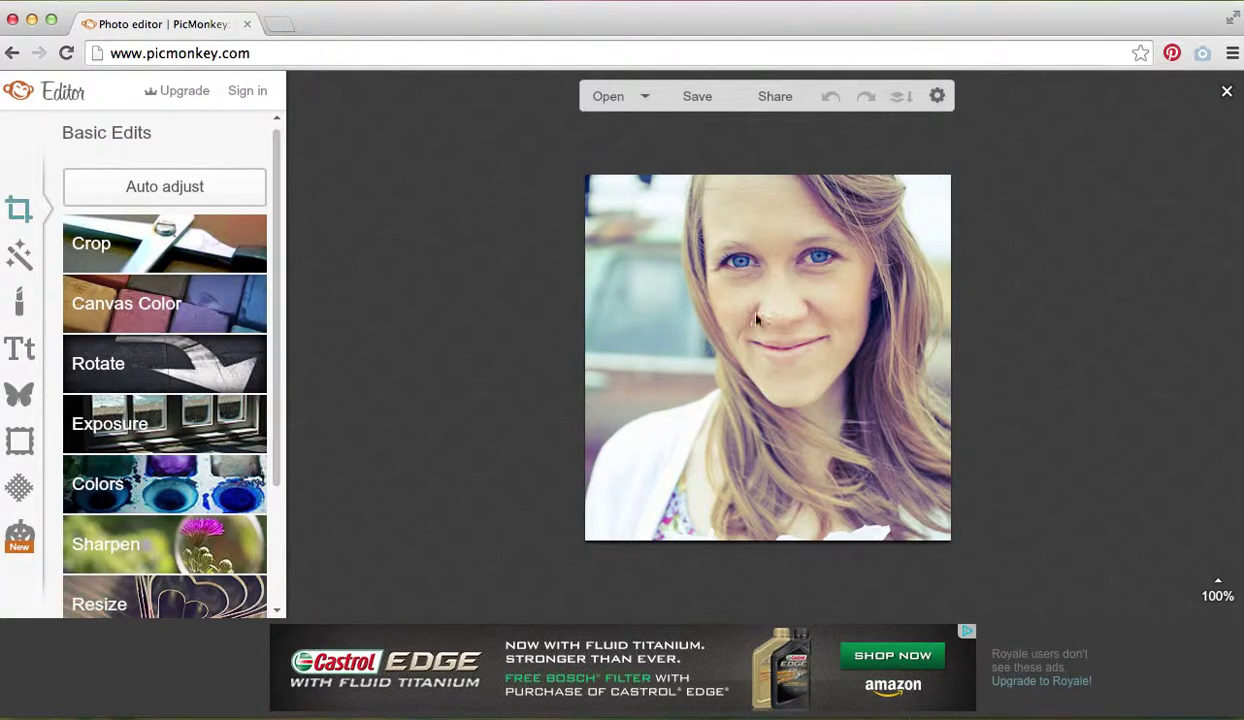
Step: Try several Shape Cutouts on the portrait and settle on the hexagon
{"action": "left_click", "coordinate": [20, 438]}
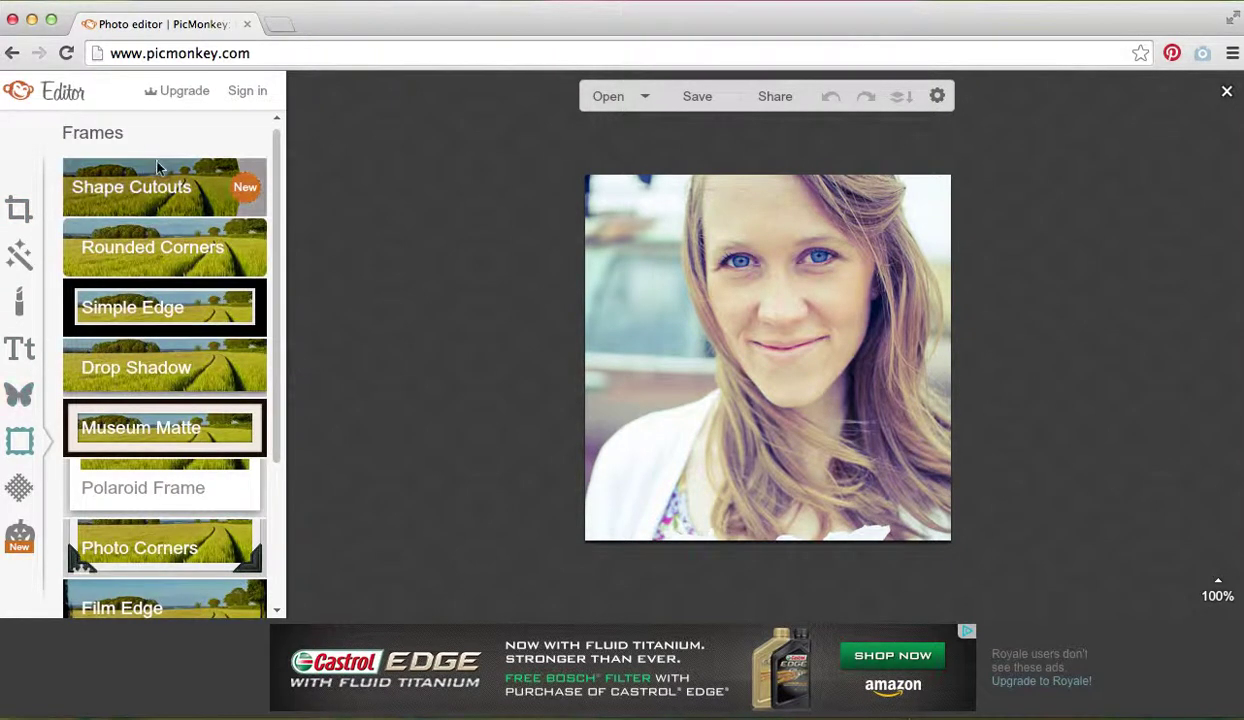
{"action": "left_click", "coordinate": [155, 188]}
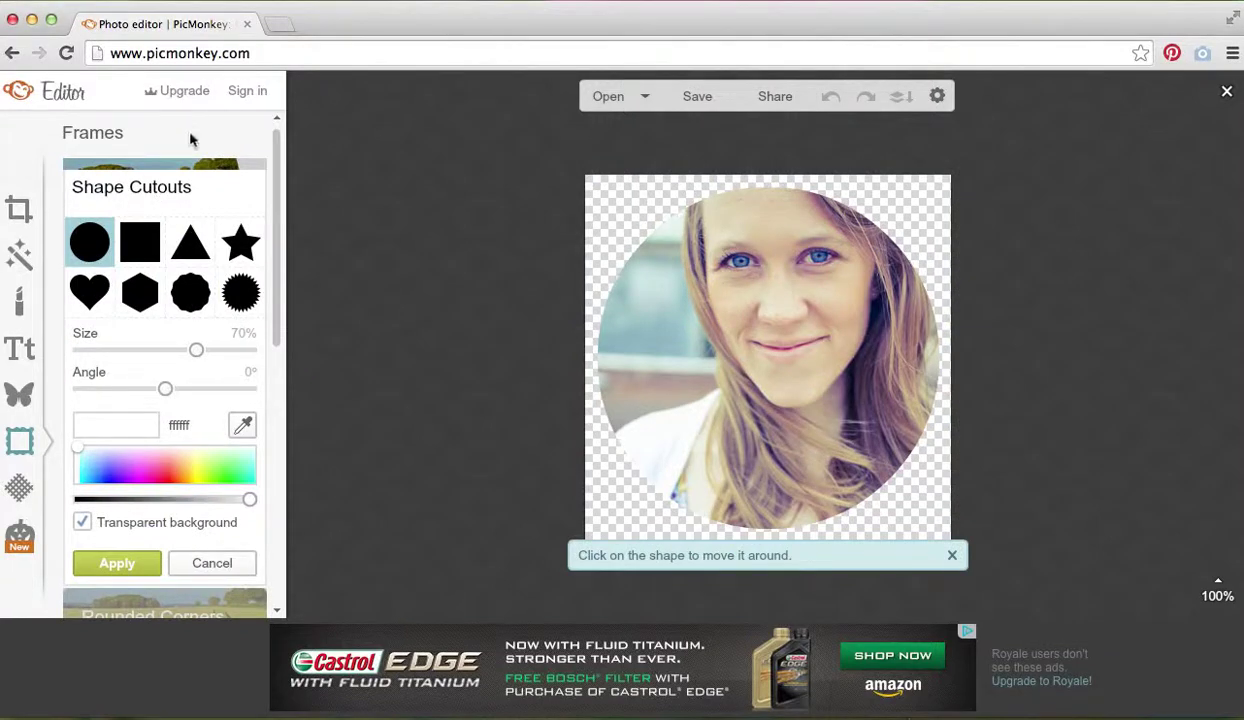
{"action": "left_click", "coordinate": [135, 248]}
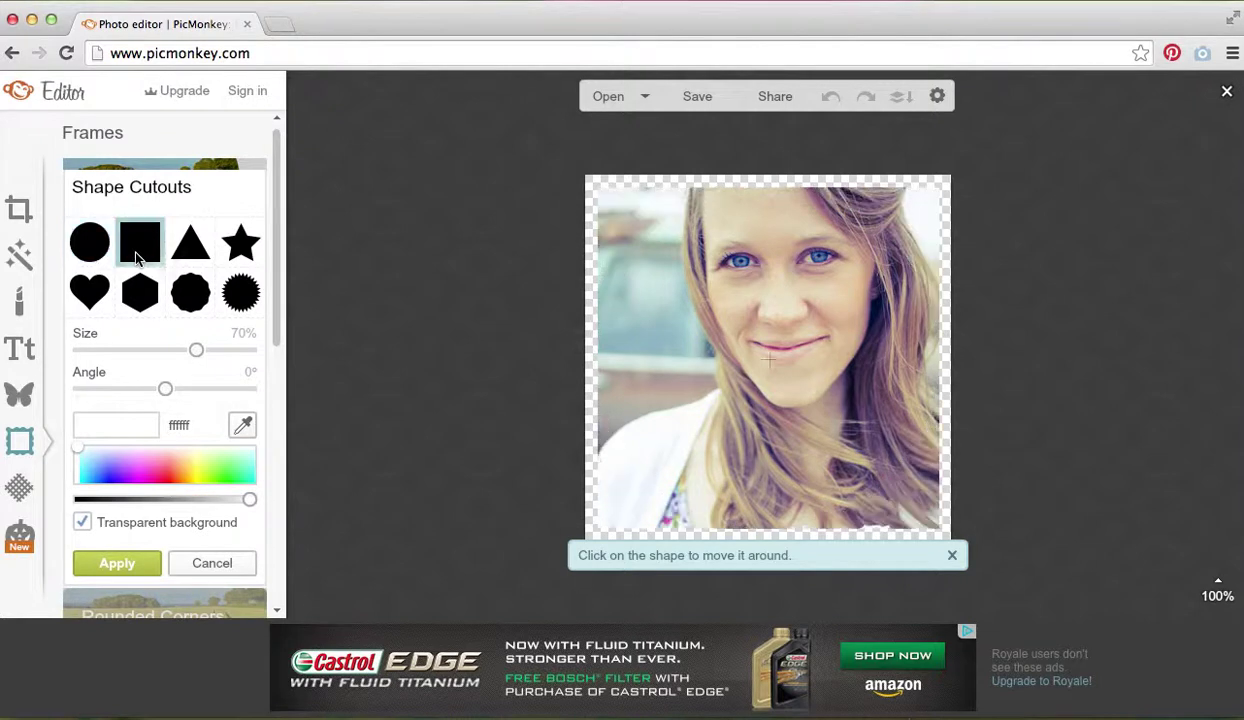
{"action": "left_click", "coordinate": [185, 252]}
{"action": "left_click", "coordinate": [229, 243]}
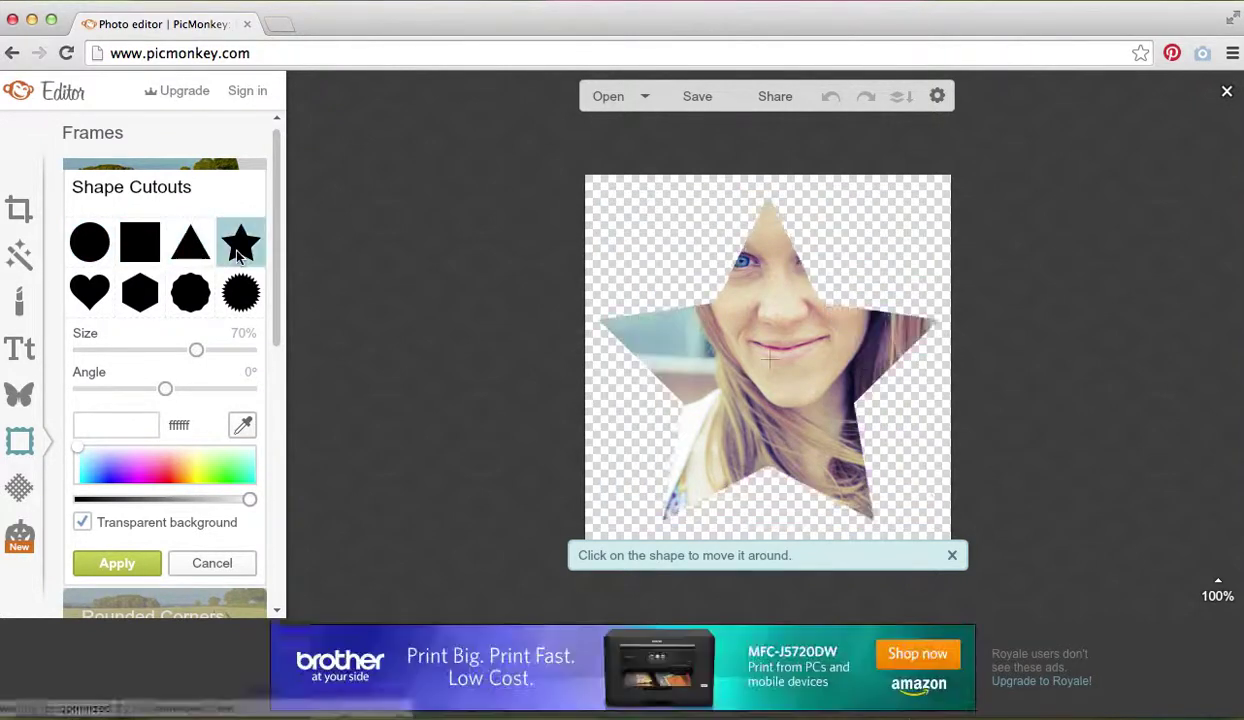
{"action": "left_click", "coordinate": [239, 289]}
{"action": "left_click", "coordinate": [194, 297]}
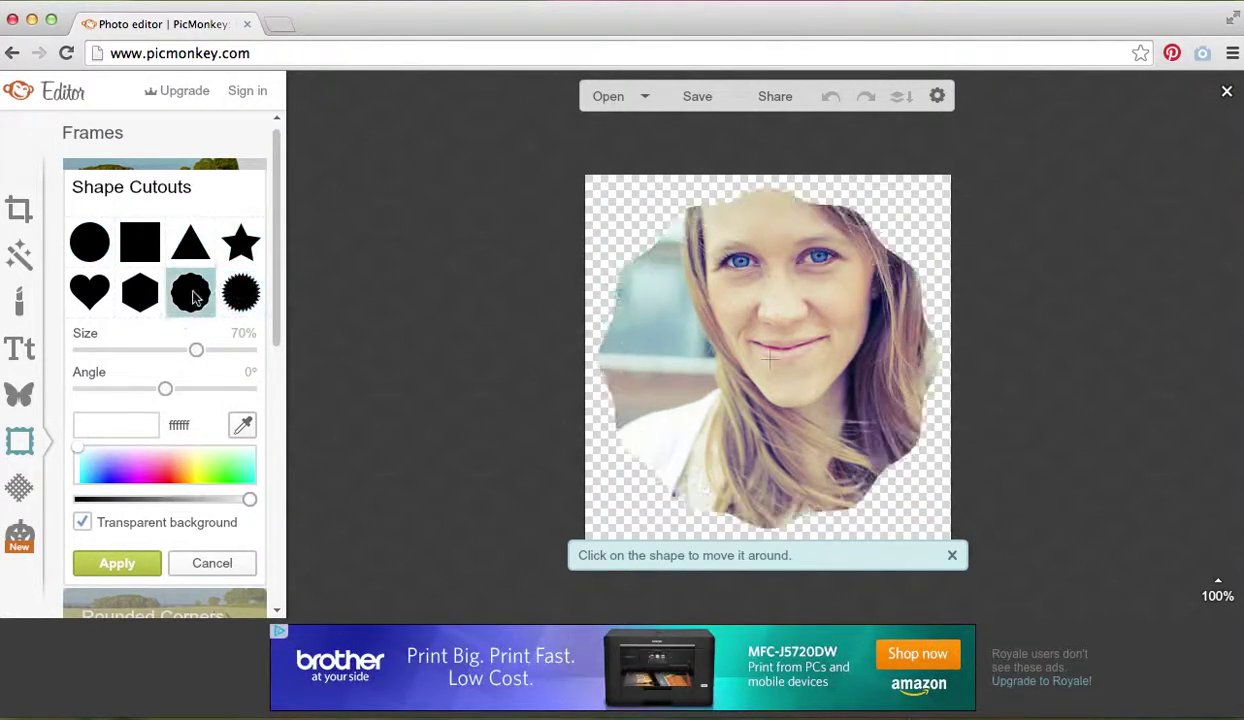
{"action": "left_click", "coordinate": [143, 294]}
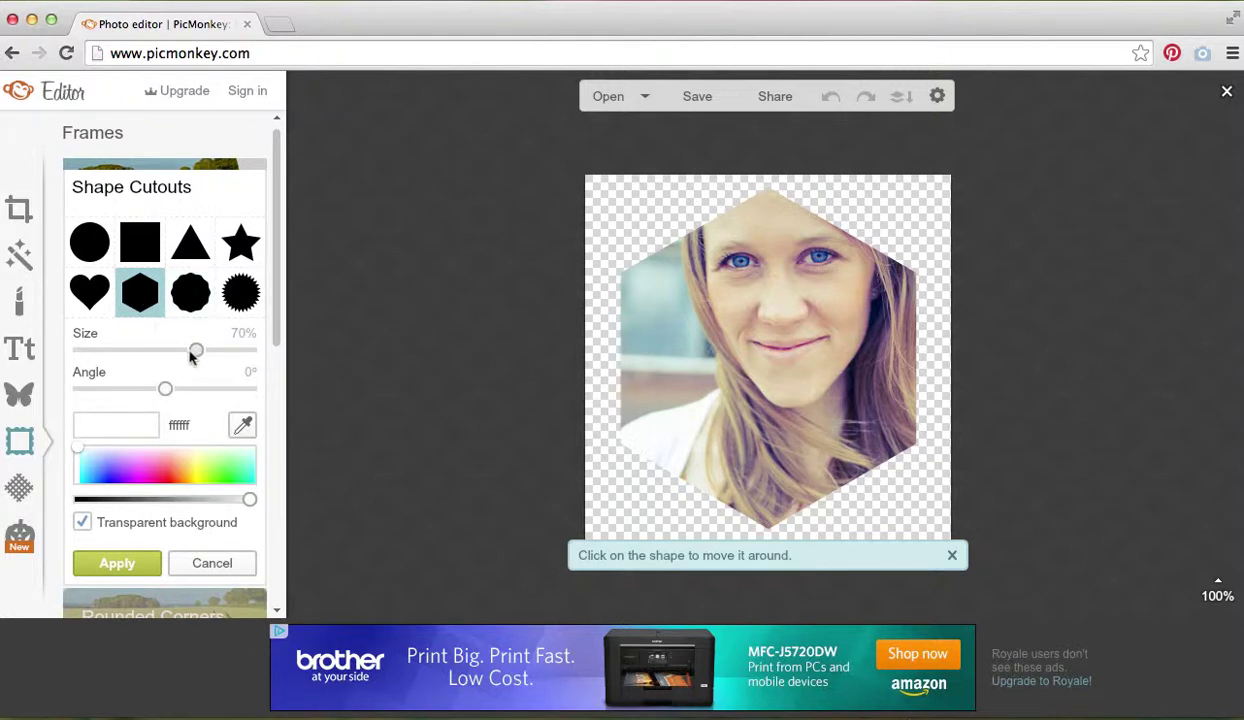
Step: Set the hexagon to 72% size and 15° on a transparent background, then apply
{"action": "left_click_drag", "start_coordinate": [193, 355], "coordinate": [184, 392]}
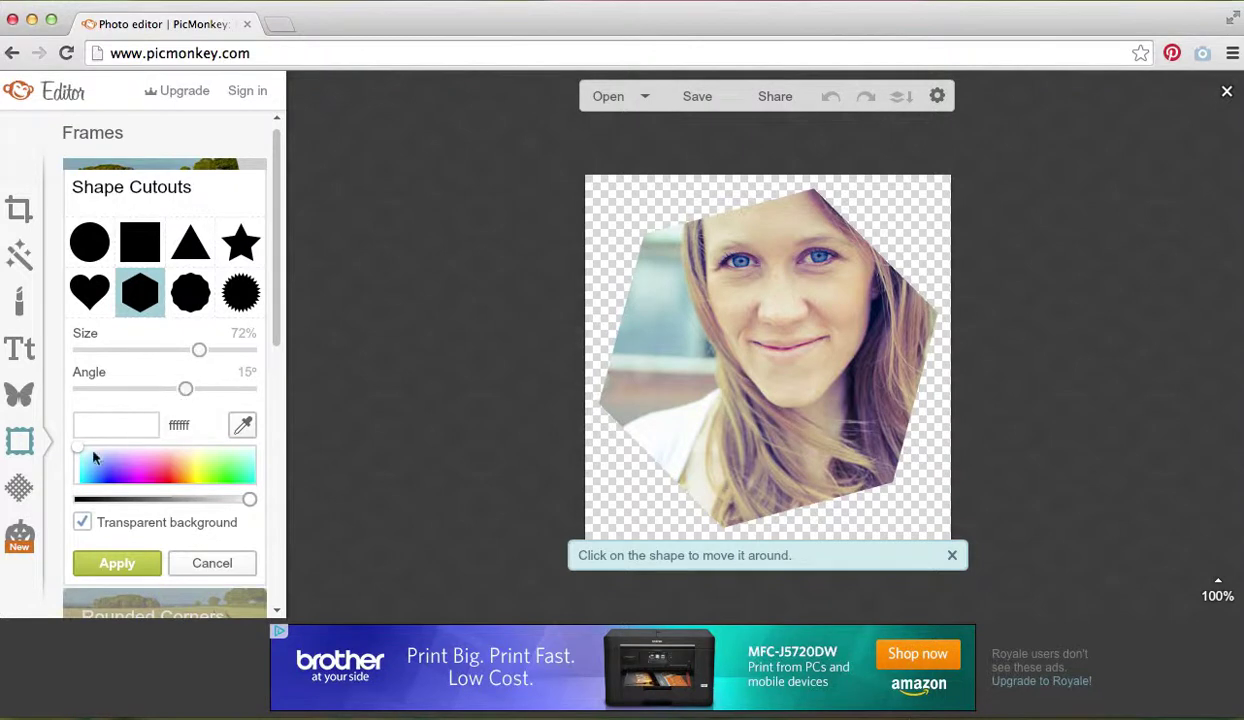
{"action": "left_click_drag", "start_coordinate": [80, 453], "coordinate": [104, 470]}
{"action": "left_click", "coordinate": [83, 522]}
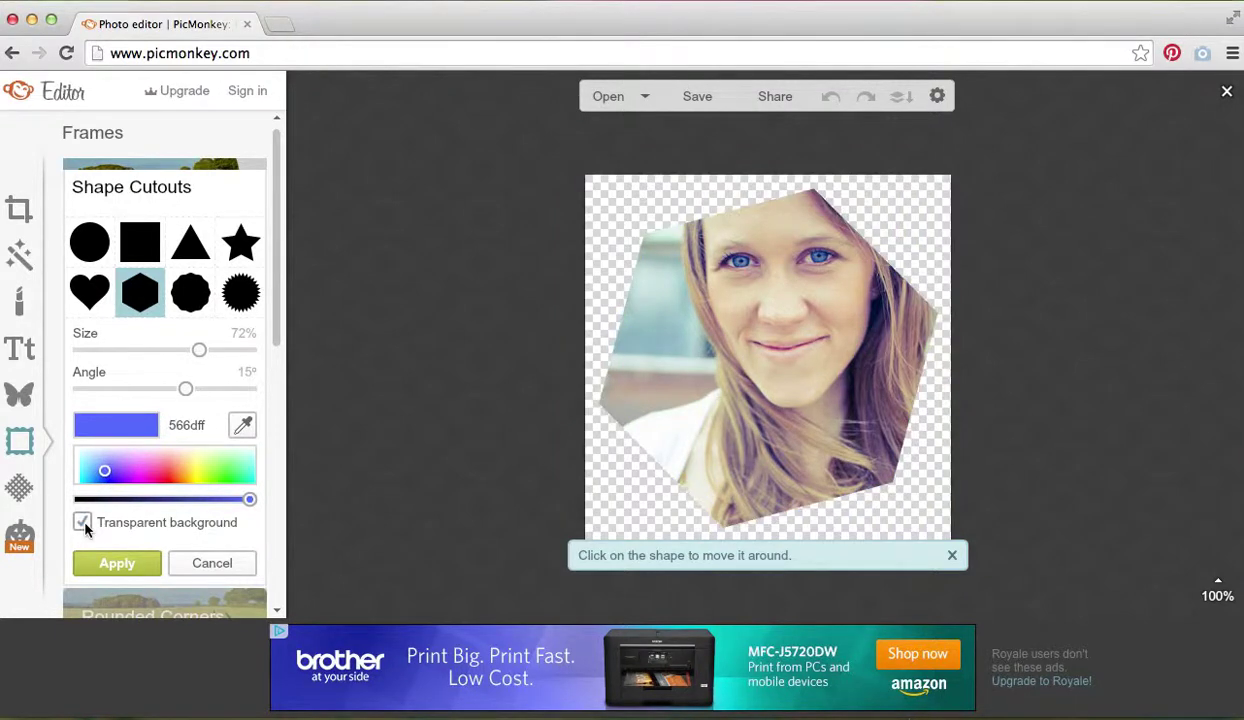
{"action": "left_click", "coordinate": [117, 564]}
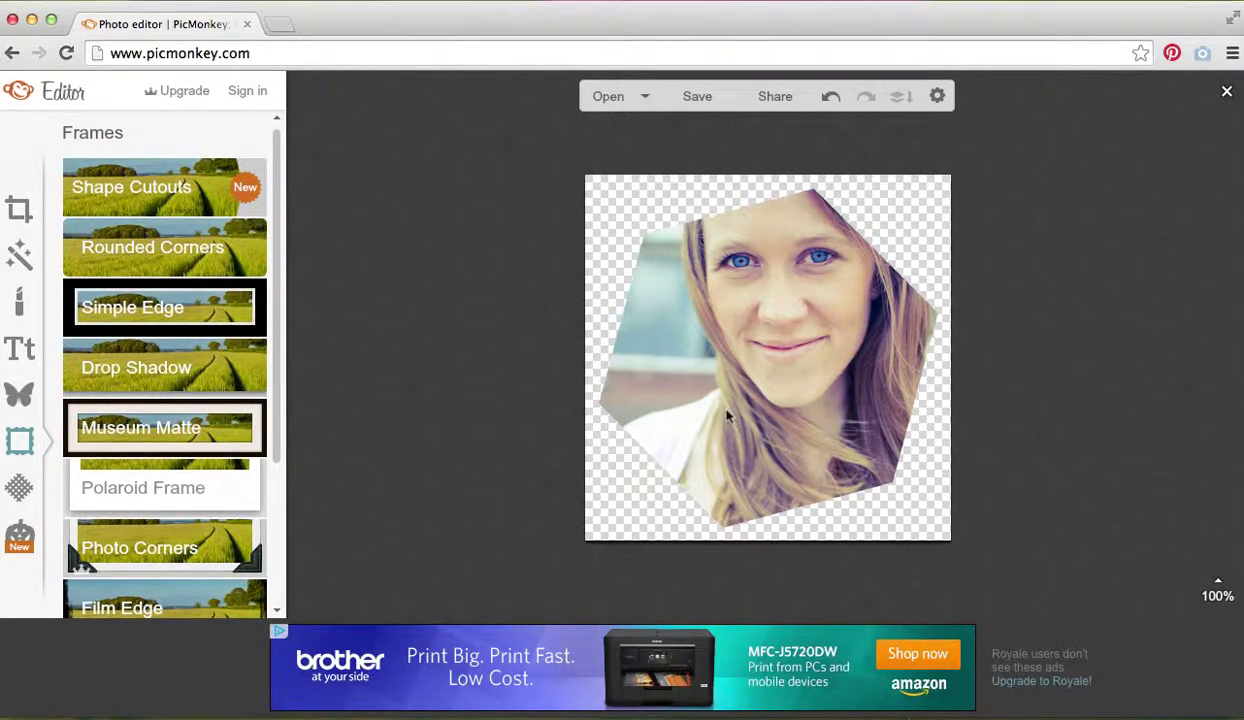
Step: Try Geometric rectangle and triangle overlays and two red Hearts overlays on the portrait
{"action": "left_click", "coordinate": [20, 395]}
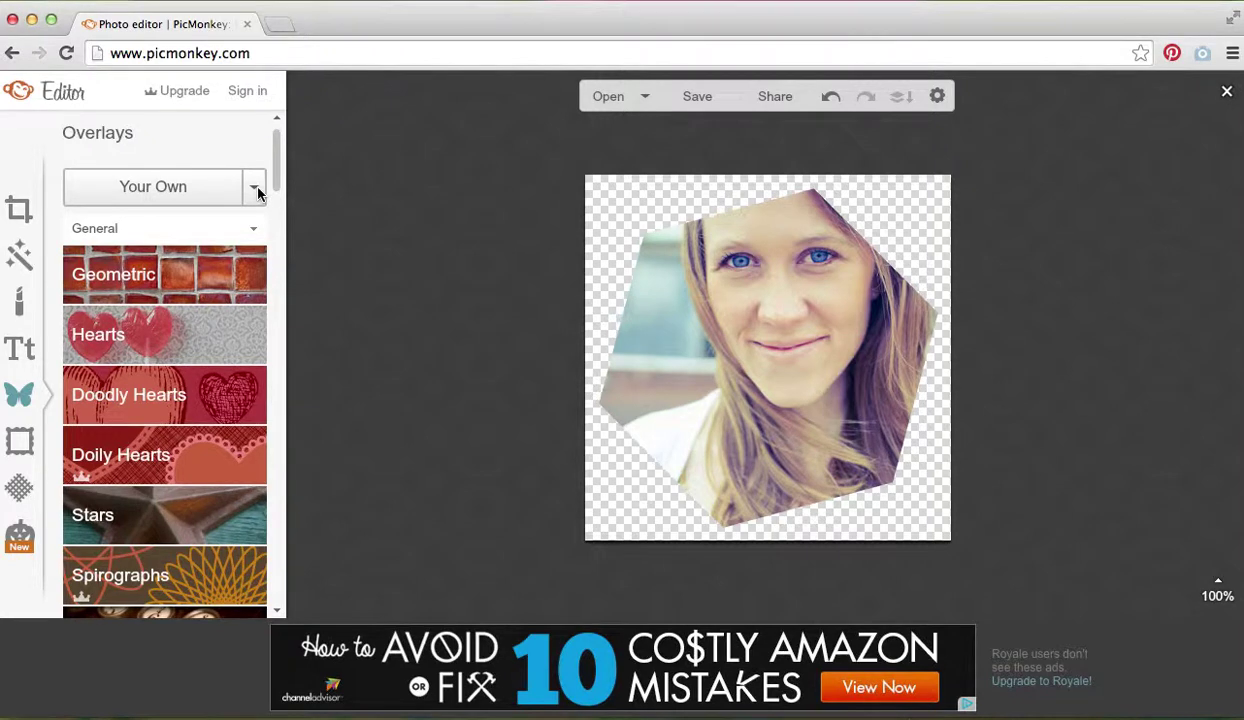
{"action": "left_click", "coordinate": [185, 278]}
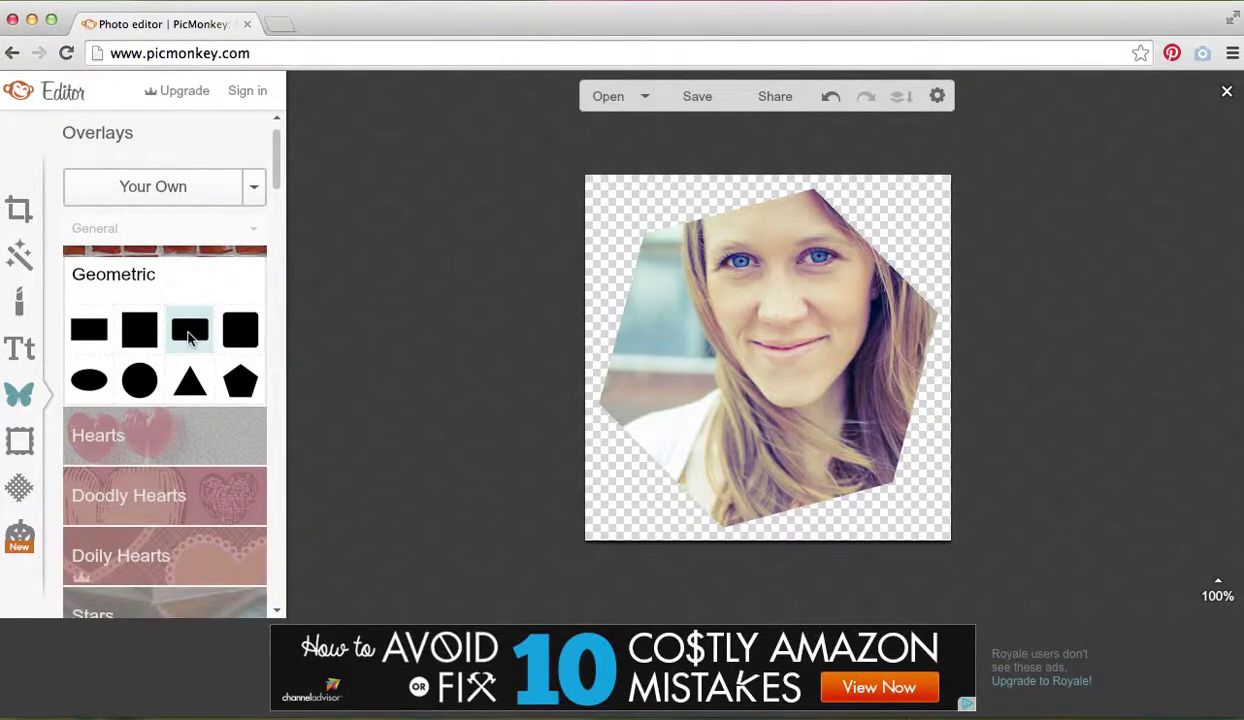
{"action": "left_click", "coordinate": [190, 332]}
{"action": "left_click", "coordinate": [190, 380]}
{"action": "left_click", "coordinate": [178, 436]}
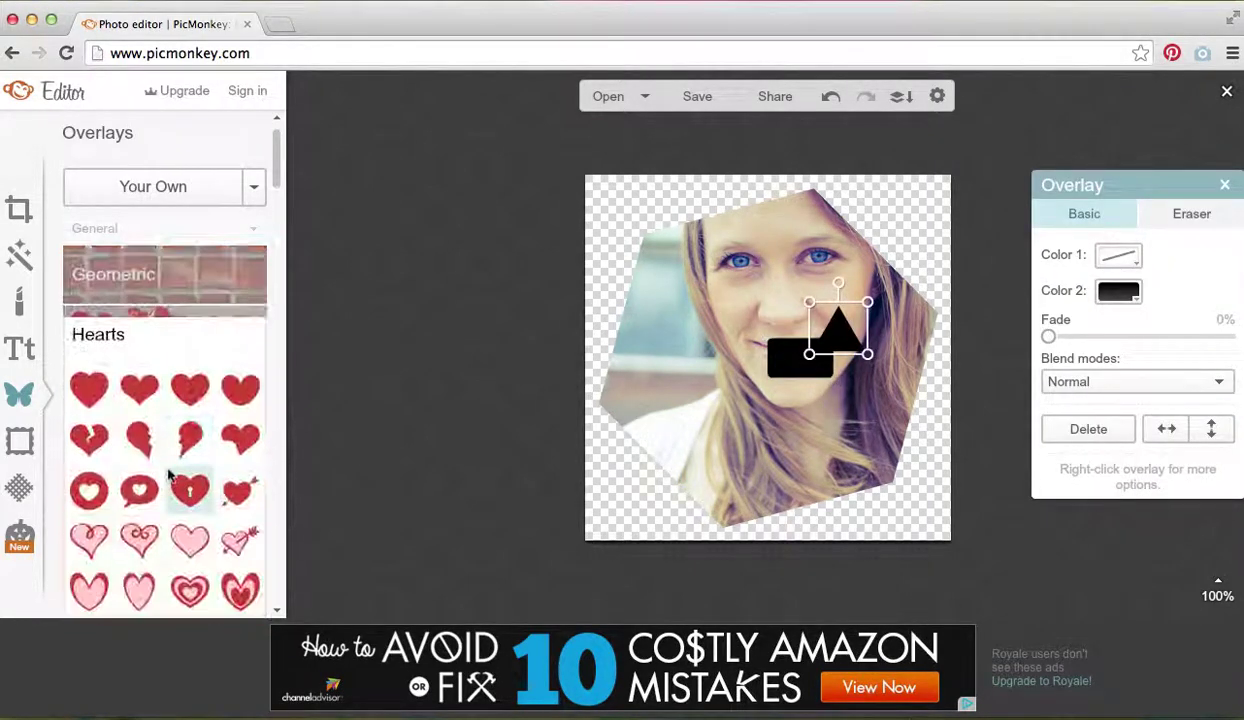
{"action": "left_click", "coordinate": [175, 480]}
{"action": "left_click", "coordinate": [175, 480]}
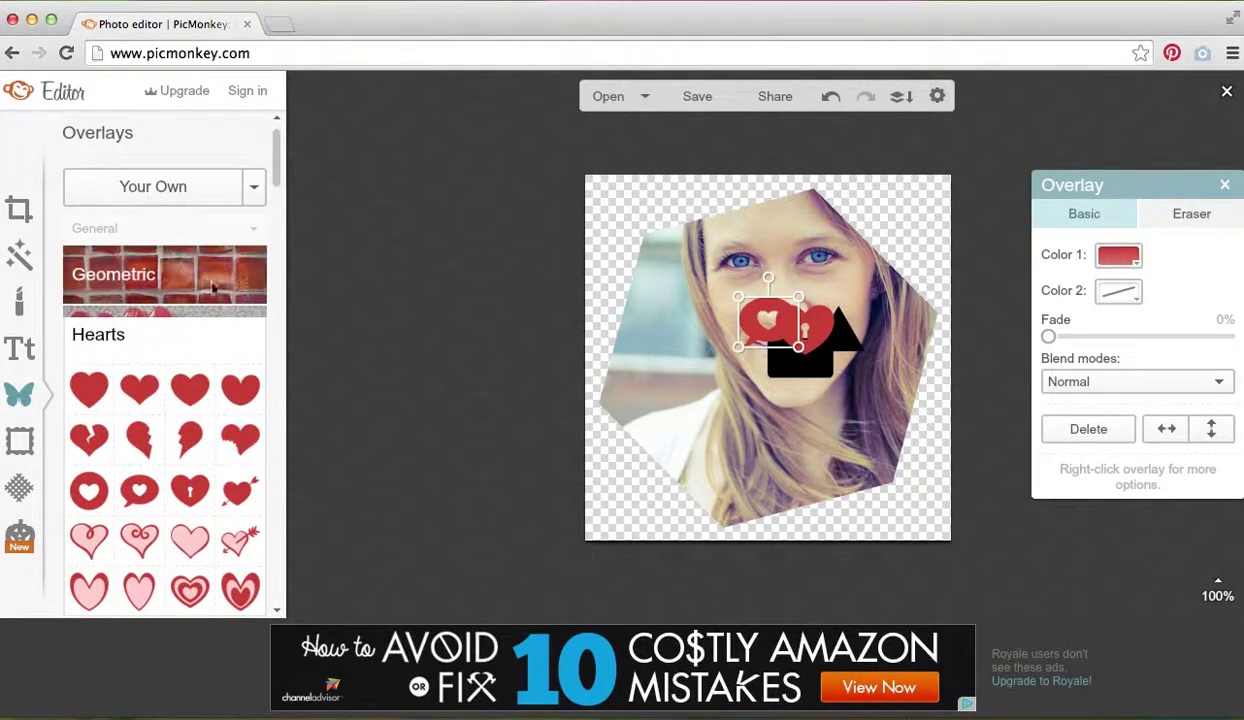
{"action": "left_click", "coordinate": [210, 332]}
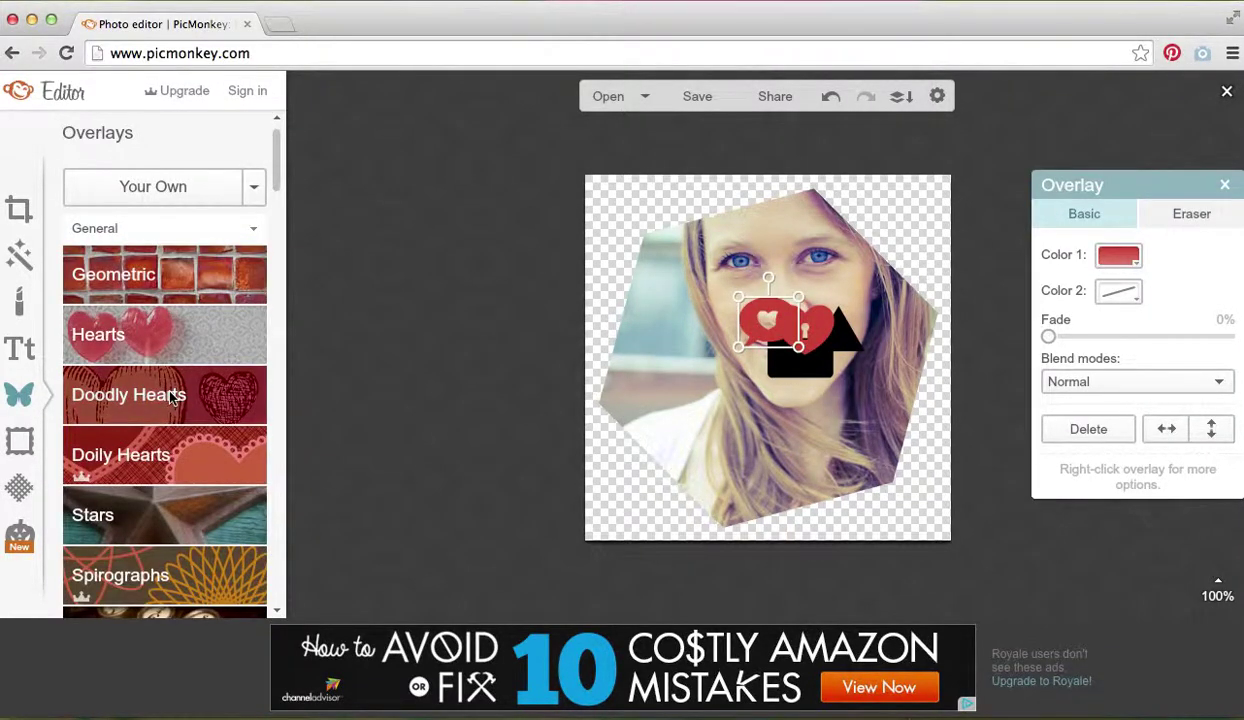
Step: Undo the trial heart, triangle and rectangle overlays
{"action": "left_click", "coordinate": [830, 97]}
{"action": "left_click", "coordinate": [830, 97]}
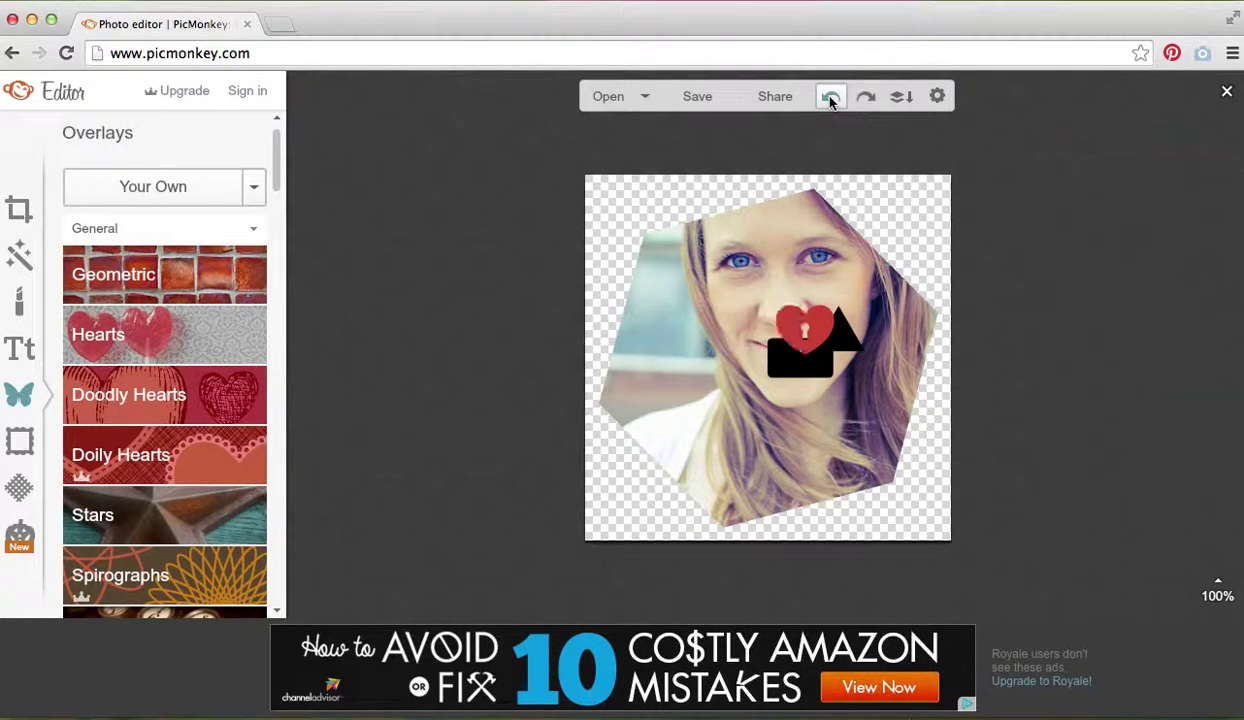
{"action": "left_click", "coordinate": [830, 97]}
{"action": "left_click", "coordinate": [830, 97]}
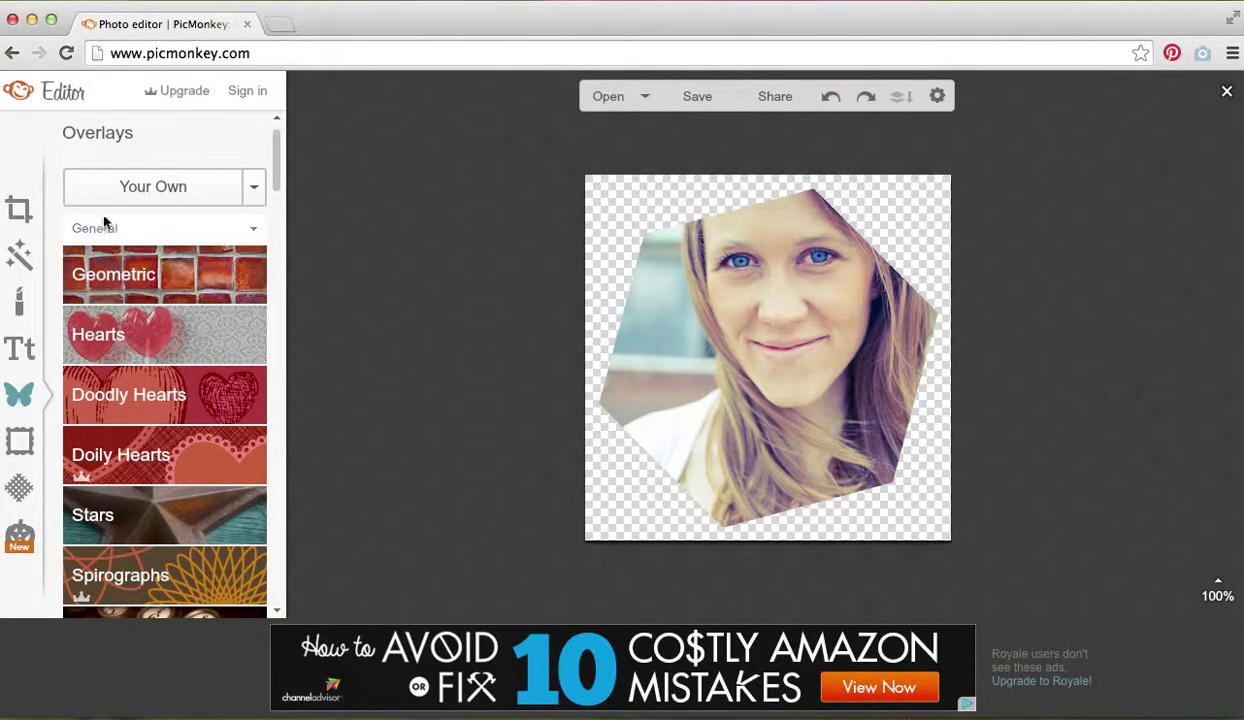
Step: Add the _0038_Elements 035.png brush stroke, shrunk and slightly tilted at the portrait's bottom
{"action": "left_click", "coordinate": [176, 188]}
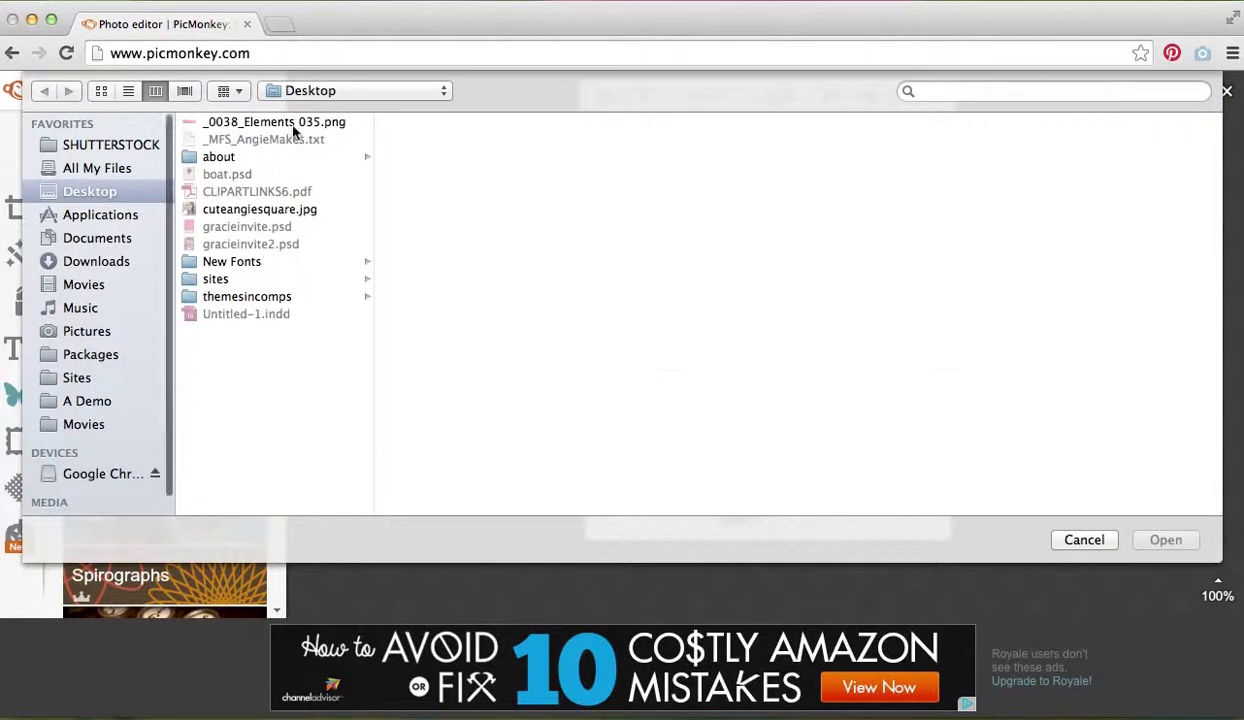
{"action": "left_click", "coordinate": [292, 124]}
{"action": "double_click", "coordinate": [292, 126]}
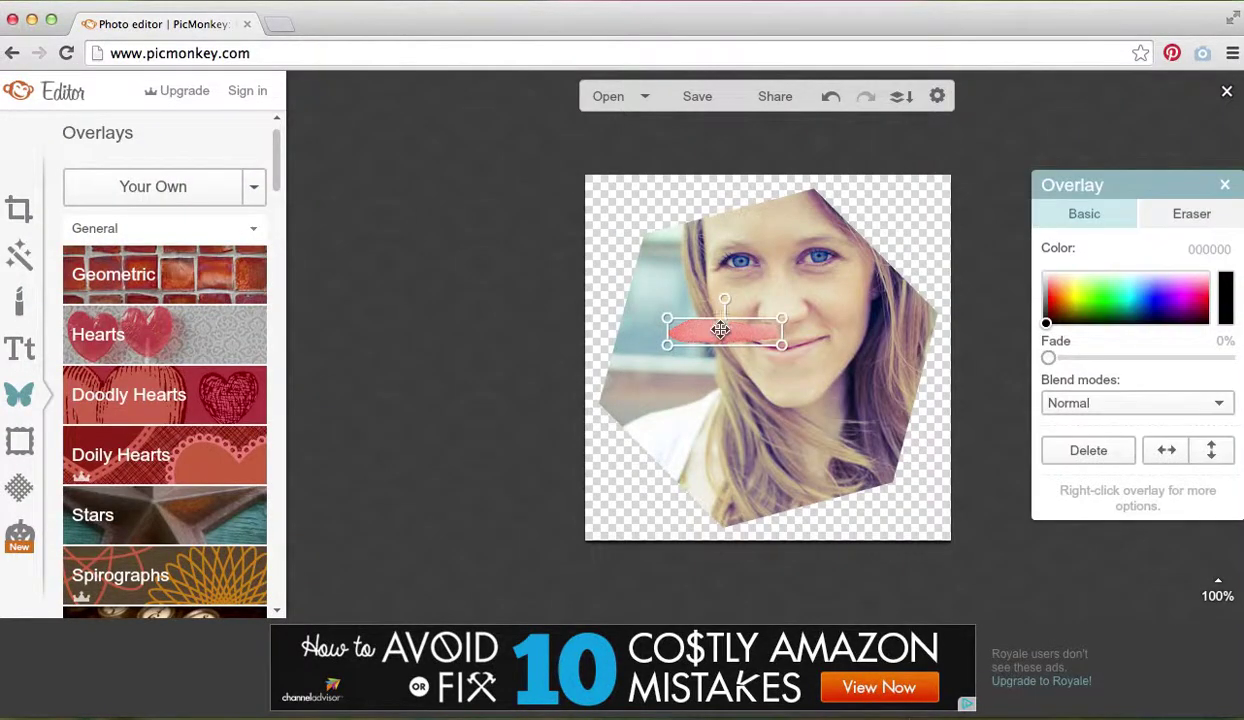
{"action": "mouse_move", "coordinate": [720, 330]}
{"action": "left_mouse_down"}
{"action": "mouse_move", "coordinate": [671, 493]}
{"action": "mouse_move", "coordinate": [901, 445]}
{"action": "left_mouse_up"}
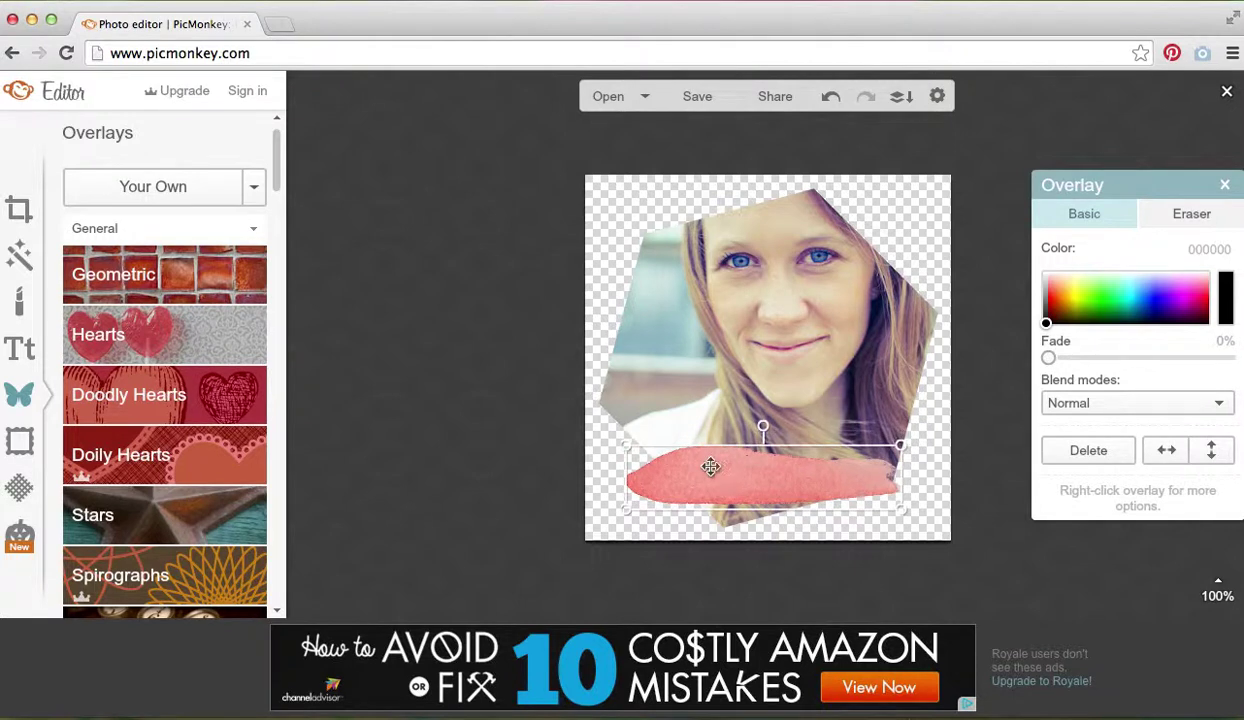
{"action": "mouse_move", "coordinate": [709, 468]}
{"action": "left_mouse_down"}
{"action": "mouse_move", "coordinate": [711, 491]}
{"action": "mouse_move", "coordinate": [729, 488]}
{"action": "left_mouse_up"}
{"action": "left_click_drag", "start_coordinate": [900, 452], "coordinate": [926, 473]}
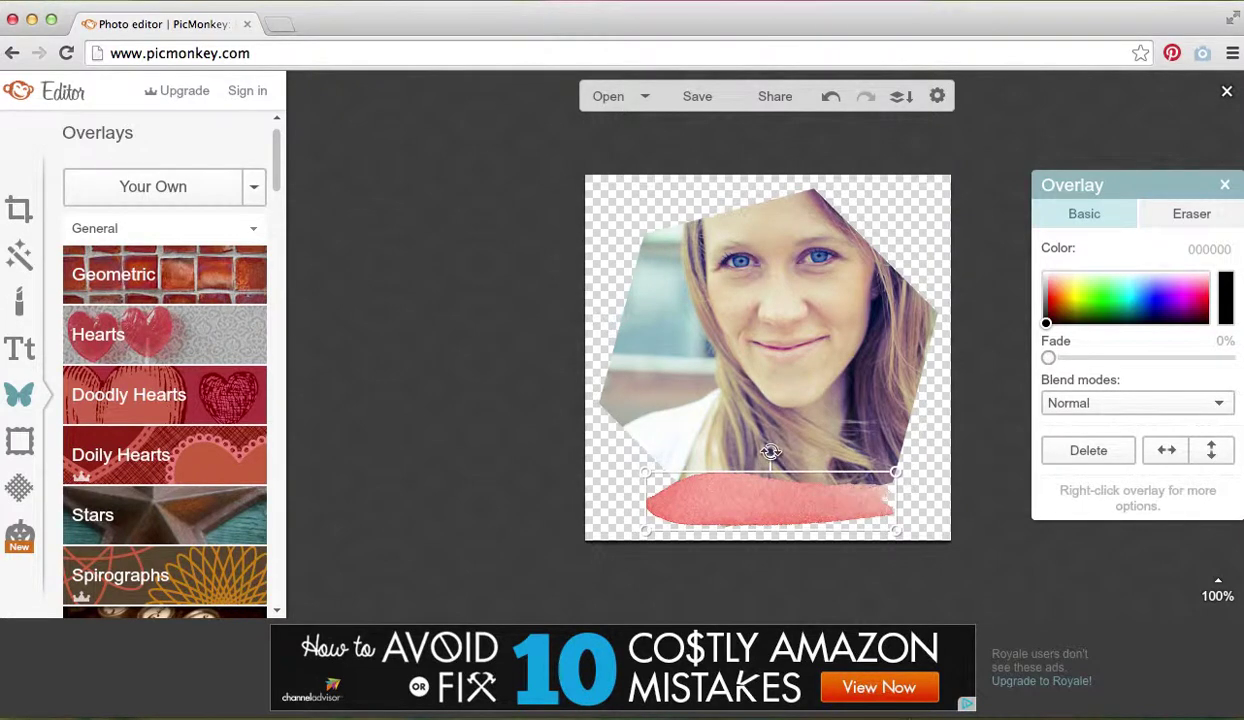
{"action": "mouse_move", "coordinate": [770, 452]}
{"action": "left_mouse_down"}
{"action": "mouse_move", "coordinate": [752, 453]}
{"action": "mouse_move", "coordinate": [778, 451]}
{"action": "mouse_move", "coordinate": [768, 455]}
{"action": "left_mouse_up"}
Step: Fade the stroke 25% with Normal blend, flip it, and tint it peach-orange ff4709
{"action": "left_click_drag", "start_coordinate": [1052, 362], "coordinate": [1093, 357]}
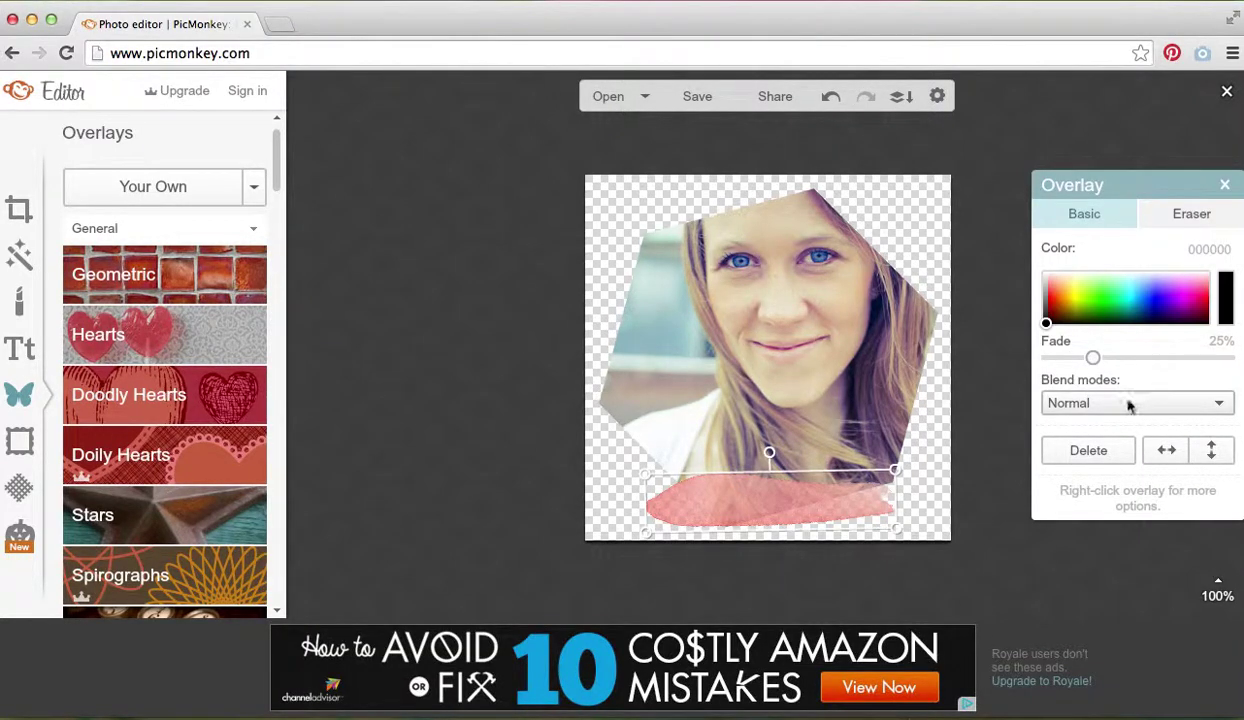
{"action": "left_click", "coordinate": [1140, 402]}
{"action": "left_click", "coordinate": [1102, 467]}
{"action": "left_click", "coordinate": [1093, 405]}
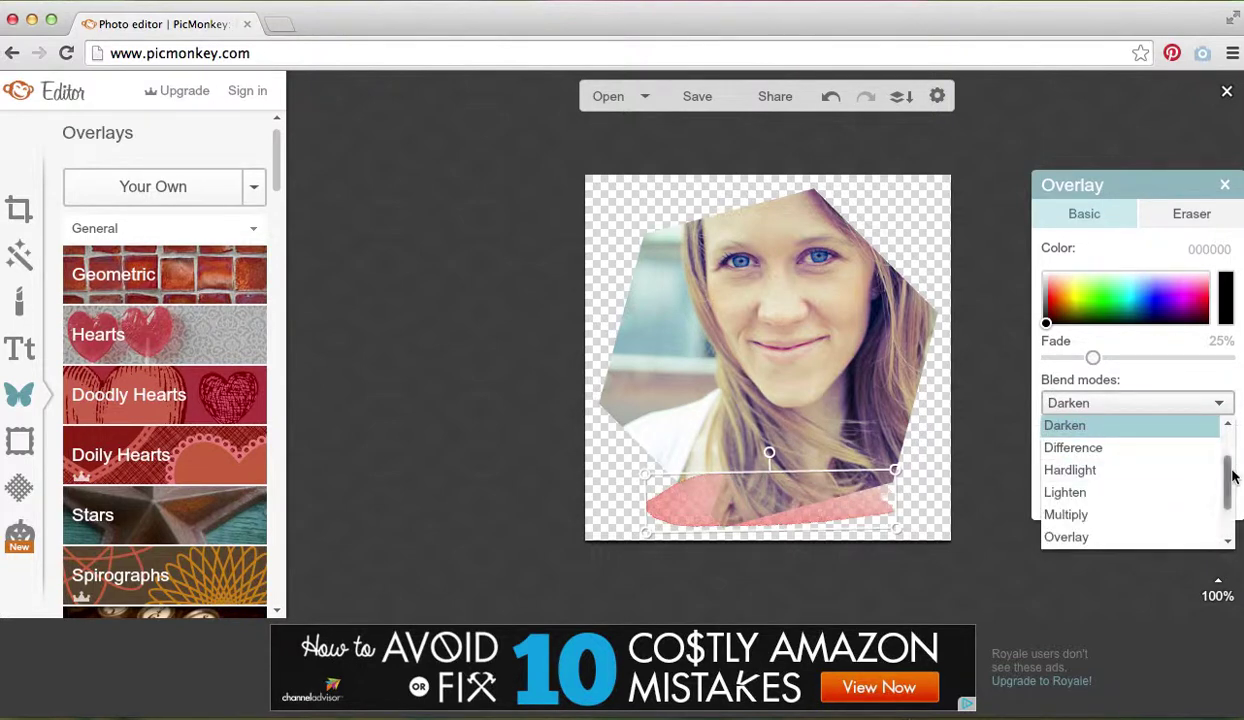
{"action": "scroll", "coordinate": [1110, 440], "scroll_direction": "up", "scroll_amount": 1}
{"action": "left_click", "coordinate": [1176, 427]}
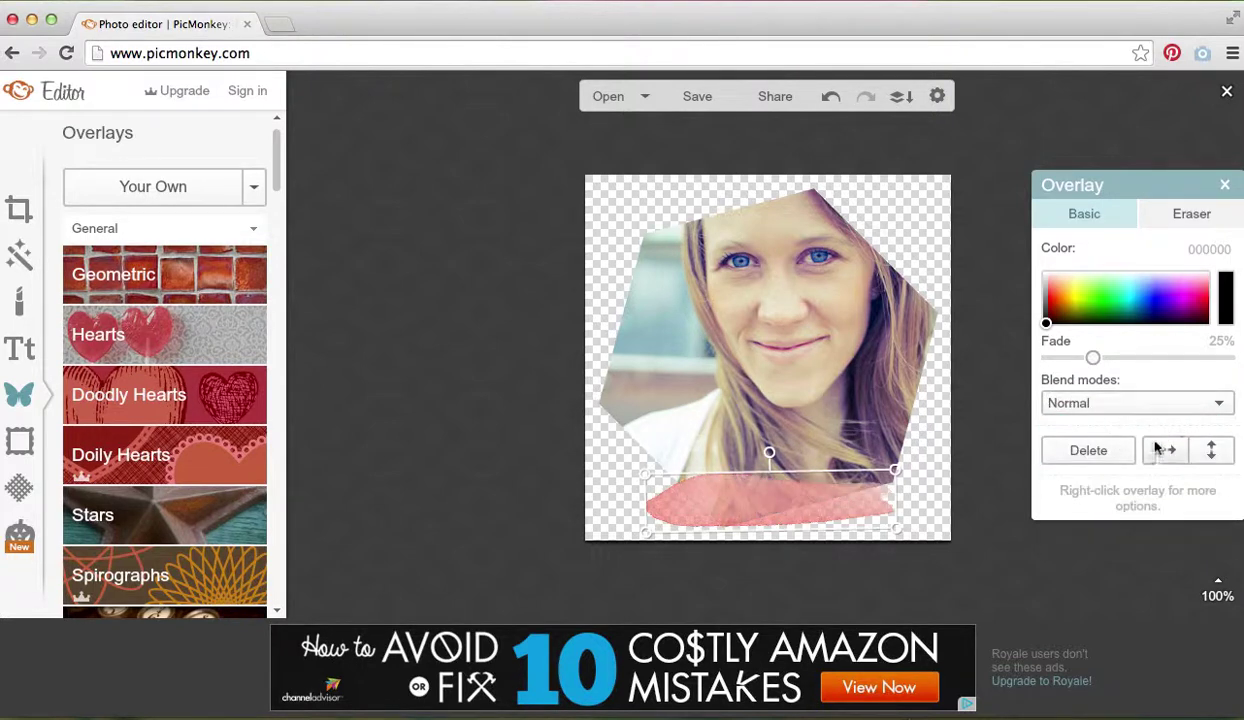
{"action": "left_click", "coordinate": [1168, 450]}
{"action": "left_click", "coordinate": [1168, 450]}
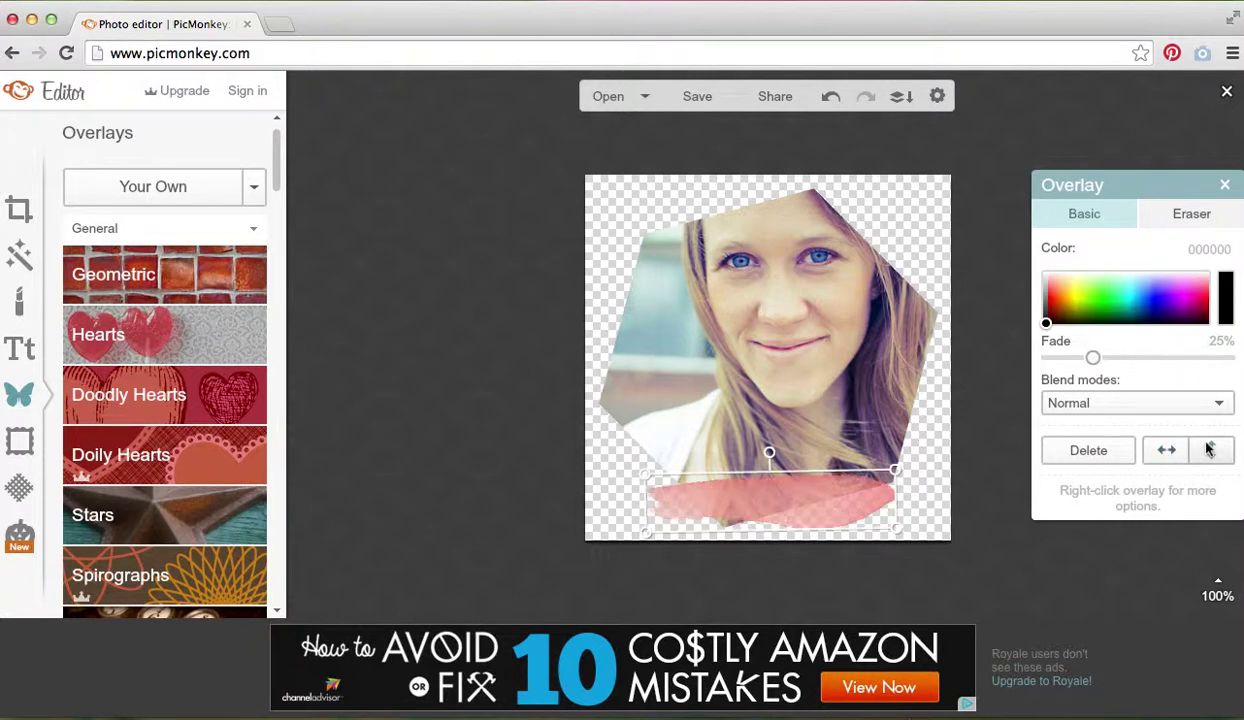
{"action": "left_click", "coordinate": [1172, 453]}
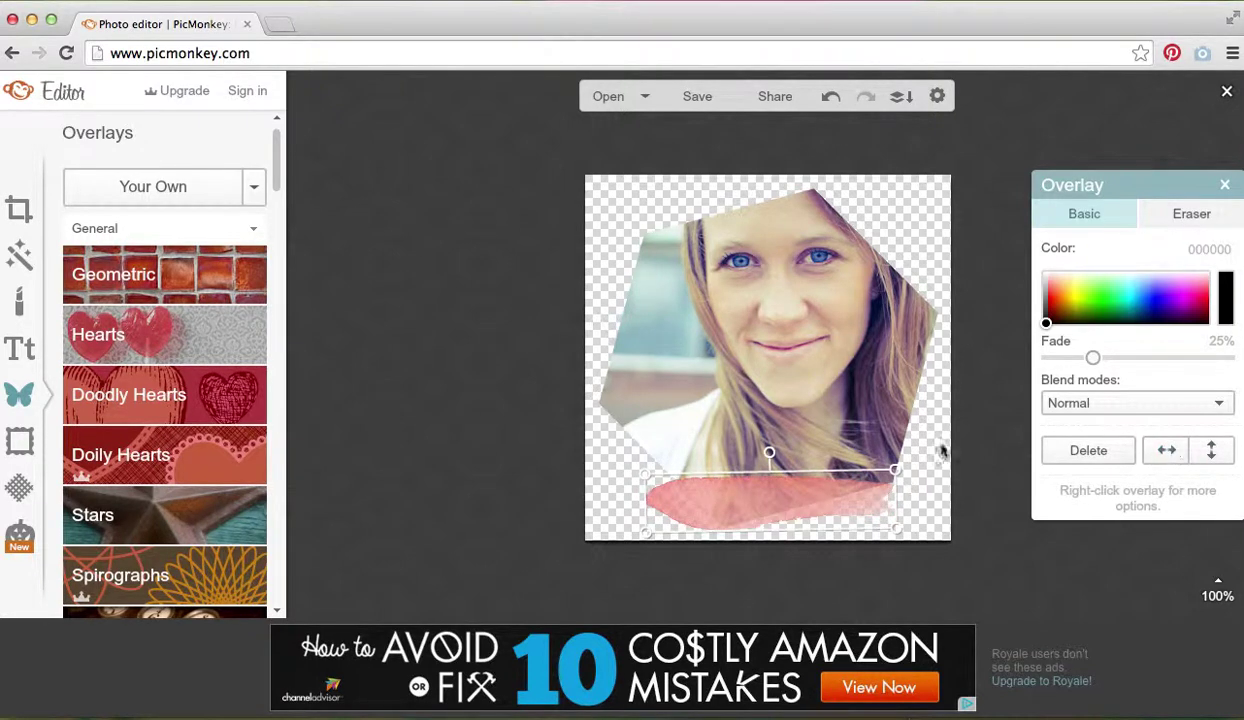
{"action": "mouse_move", "coordinate": [1046, 323]}
{"action": "left_mouse_down"}
{"action": "mouse_move", "coordinate": [1072, 300]}
{"action": "mouse_move", "coordinate": [1130, 307]}
{"action": "mouse_move", "coordinate": [1052, 322]}
{"action": "mouse_move", "coordinate": [1055, 300]}
{"action": "left_mouse_up"}
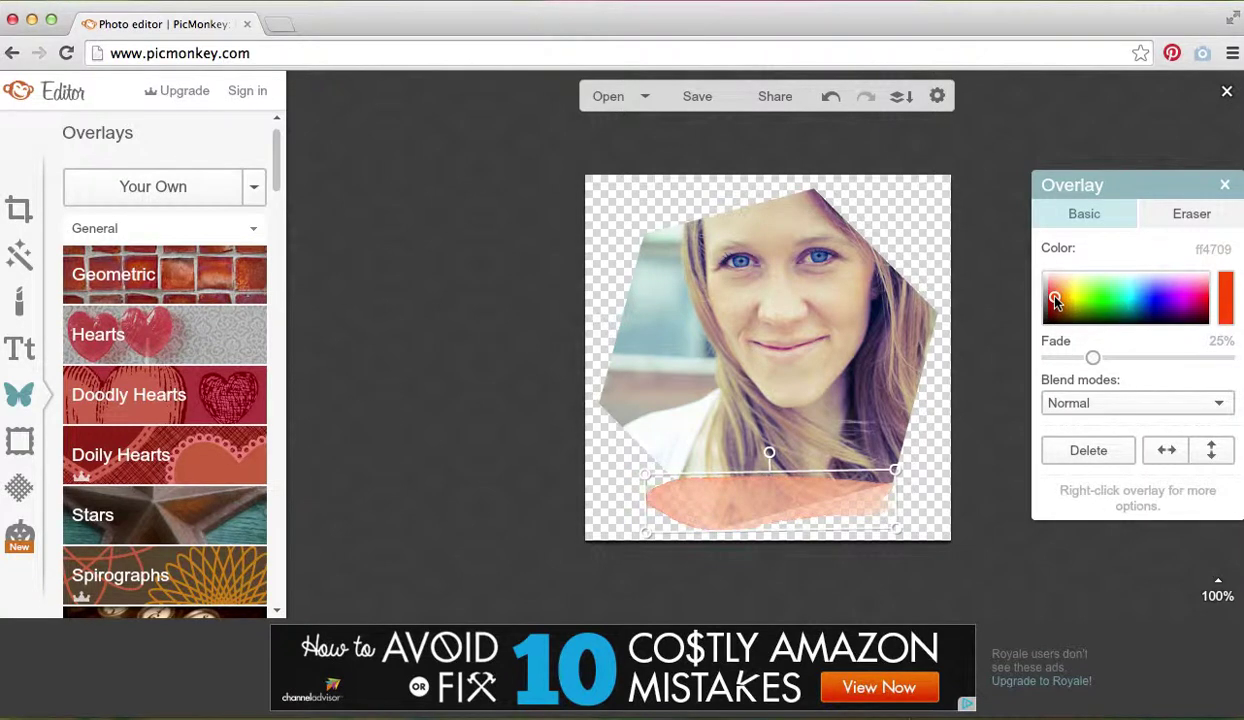
Step: Deselect the stroke and choose Castro Script from the computer's installed fonts
{"action": "left_click", "coordinate": [916, 412]}
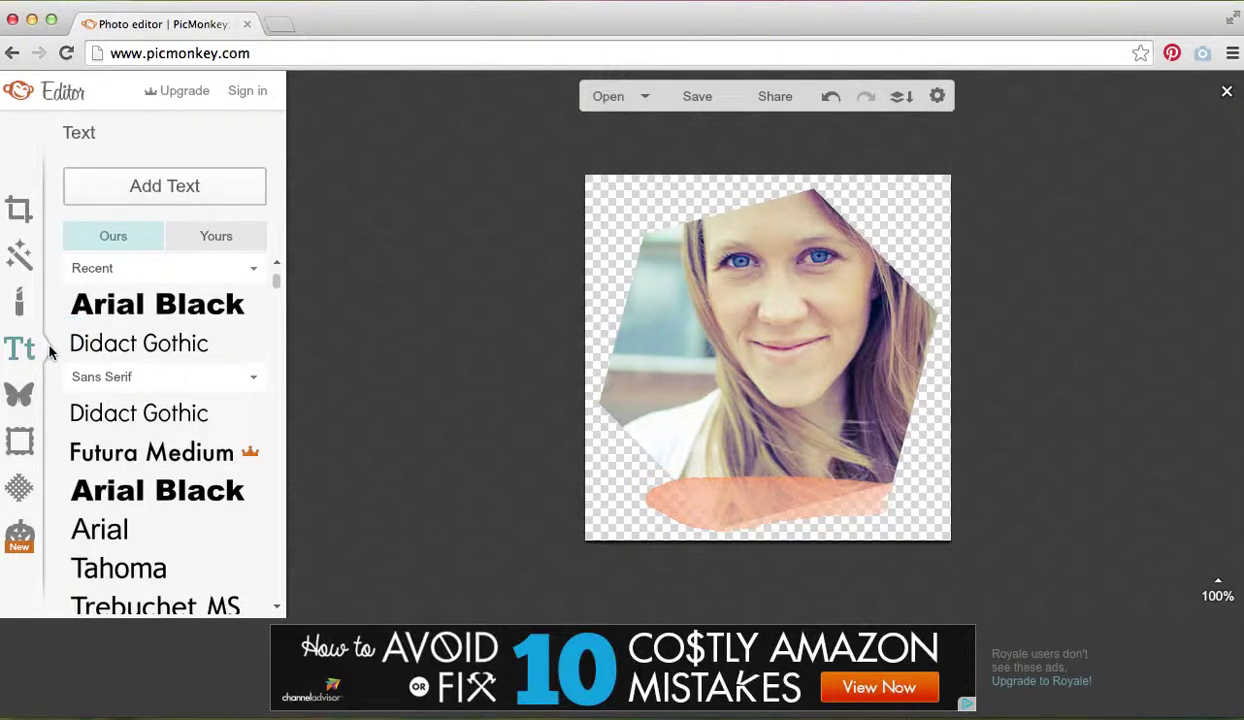
{"action": "left_click", "coordinate": [199, 240]}
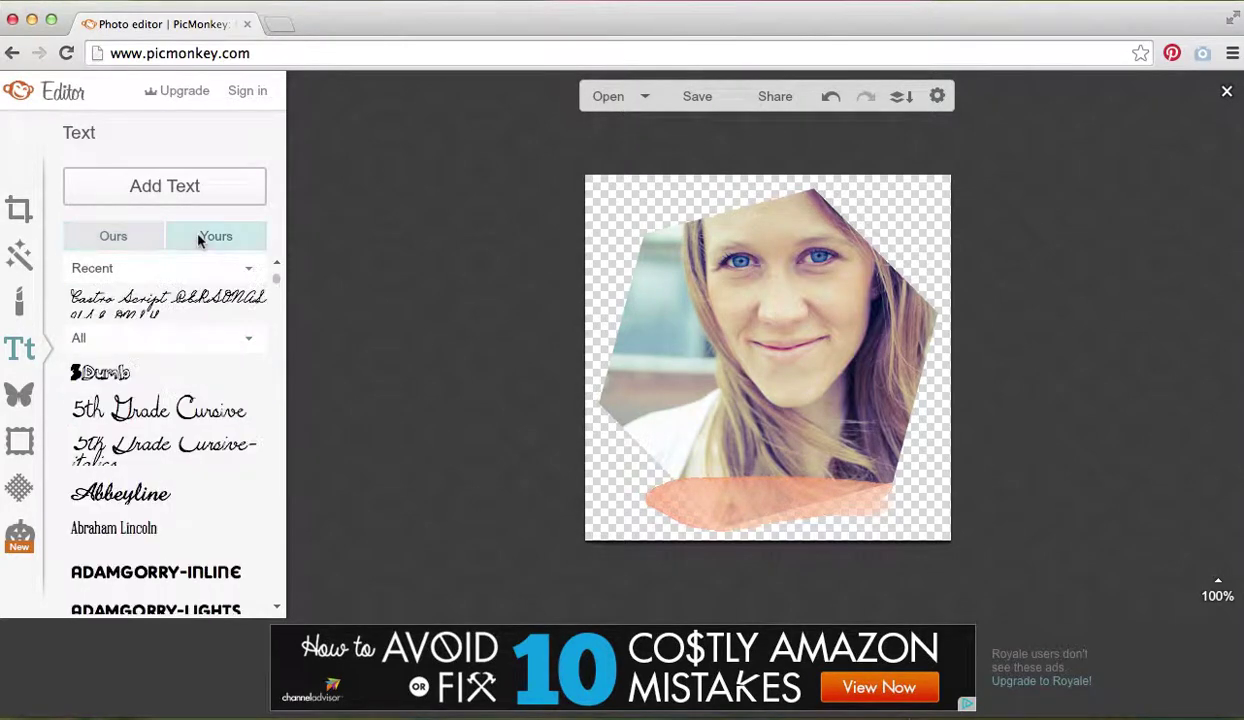
{"action": "left_click", "coordinate": [200, 306]}
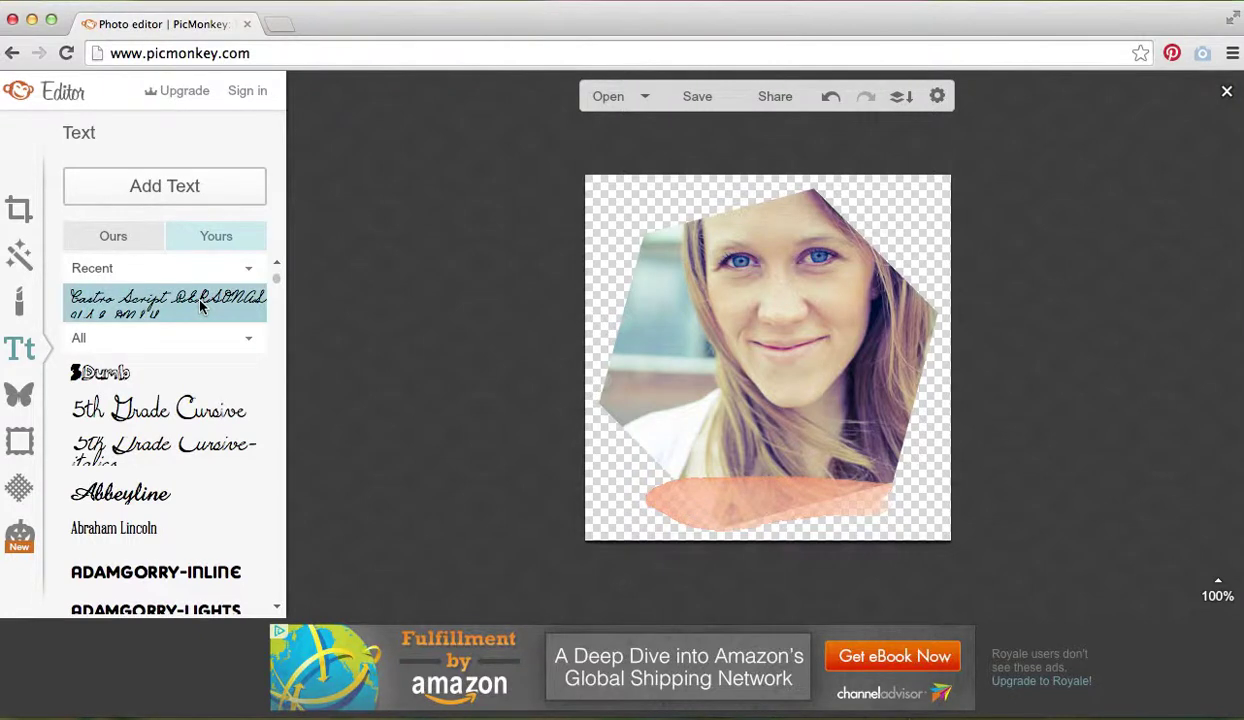
Step: Add a text box reading 'hello there' and move it onto the peach stroke
{"action": "left_click", "coordinate": [168, 188]}
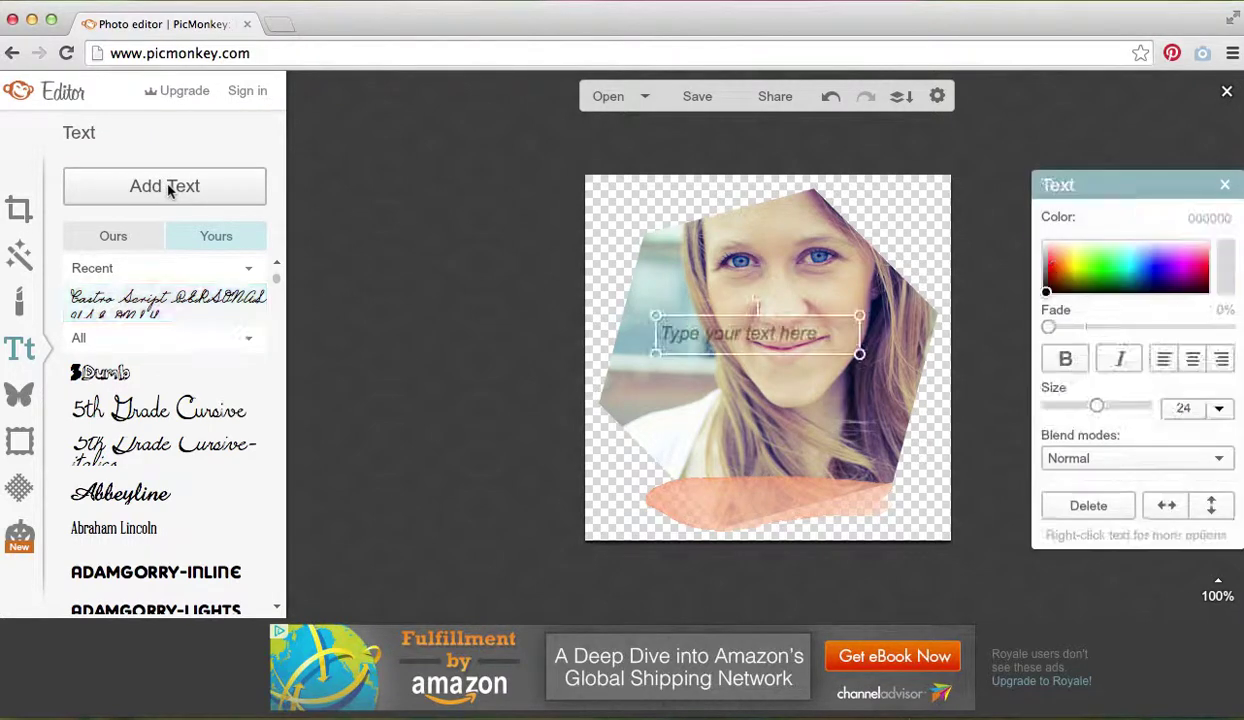
{"action": "left_click", "coordinate": [743, 333]}
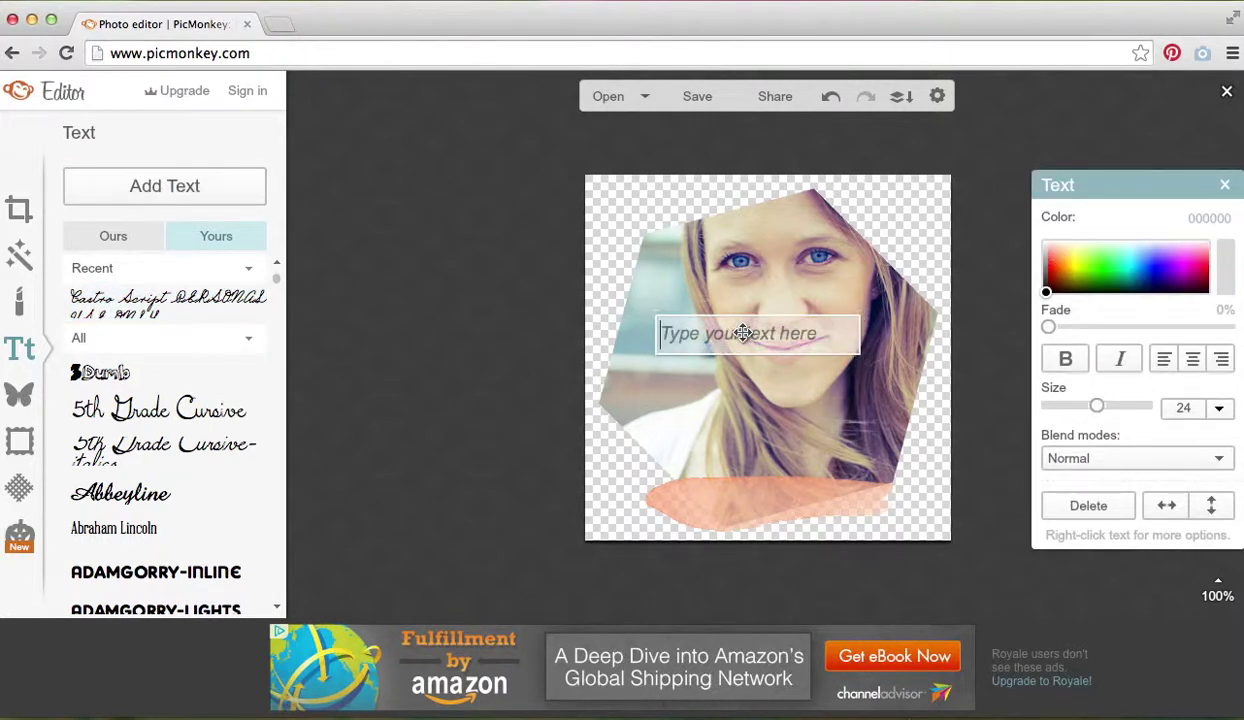
{"action": "type", "text": "hello"}
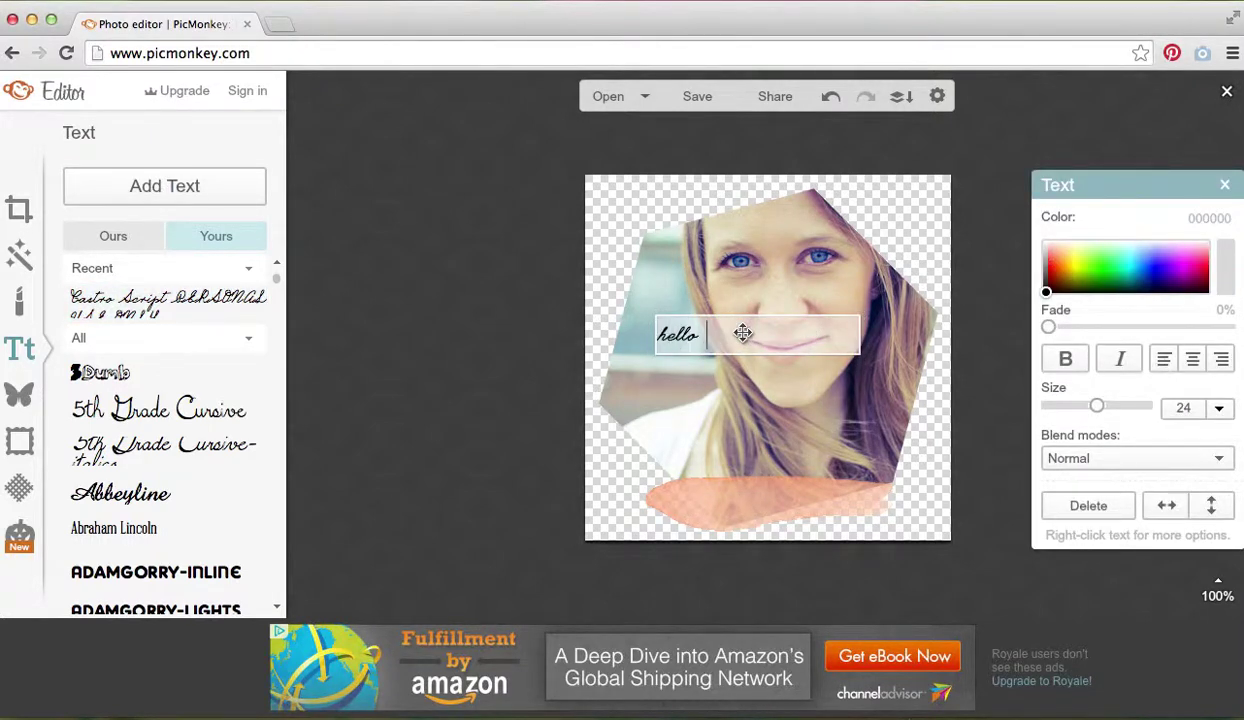
{"action": "type", "text": " there"}
{"action": "left_click_drag", "start_coordinate": [692, 321], "coordinate": [723, 492]}
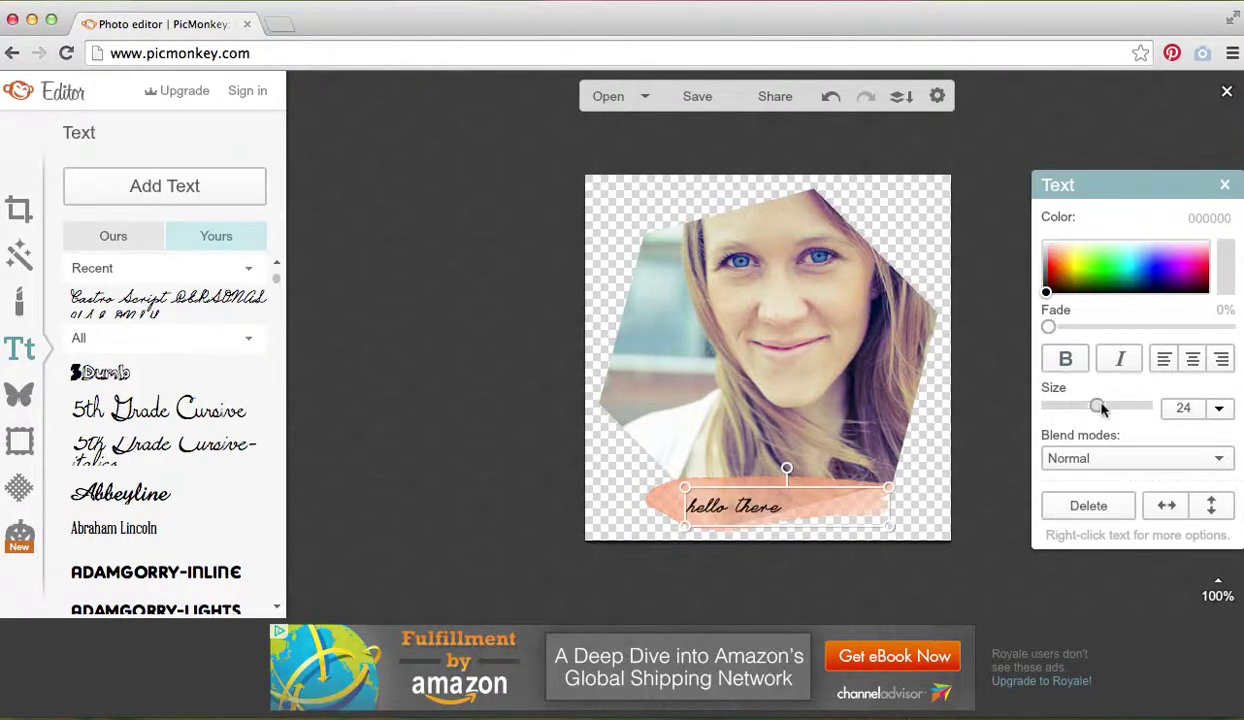
Step: Make the text size 42, grey 595959 with 6% fade, then nudge it into place
{"action": "left_click_drag", "start_coordinate": [1099, 407], "coordinate": [1117, 406]}
{"action": "mouse_move", "coordinate": [1048, 327]}
{"action": "left_mouse_down"}
{"action": "mouse_move", "coordinate": [1072, 330]}
{"action": "mouse_move", "coordinate": [1061, 310]}
{"action": "left_mouse_up"}
{"action": "left_click", "coordinate": [1047, 266]}
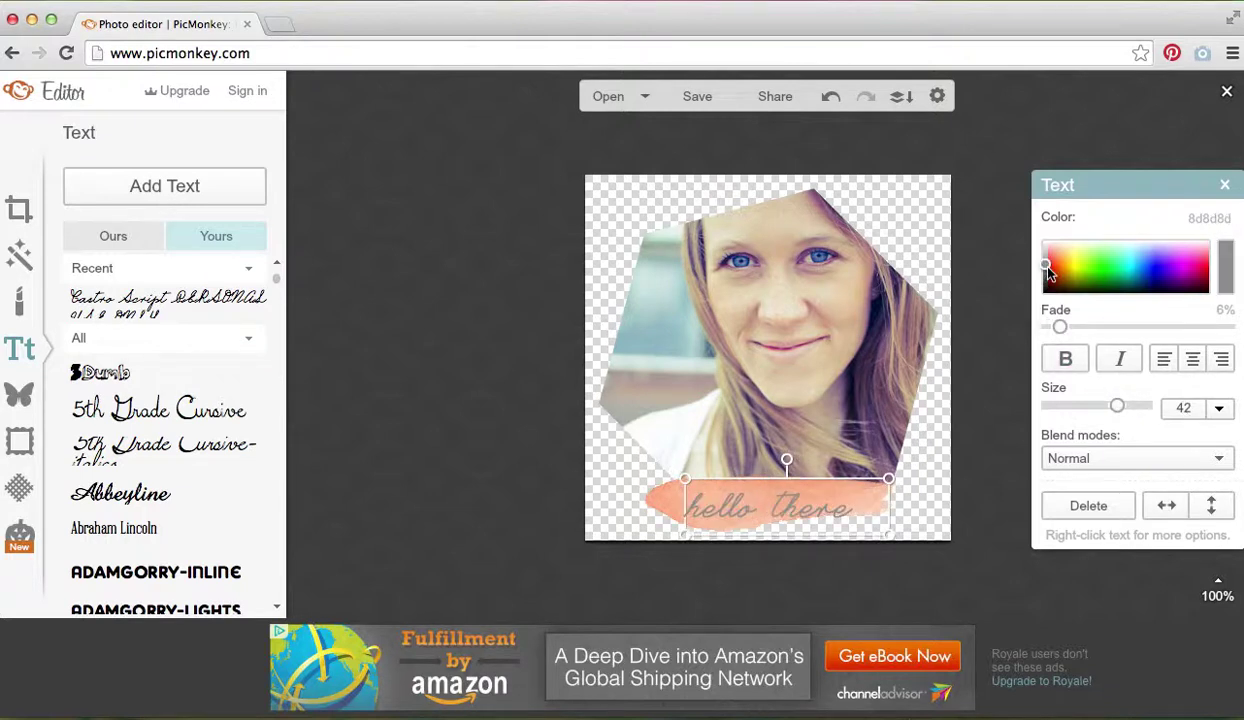
{"action": "left_click", "coordinate": [1047, 276]}
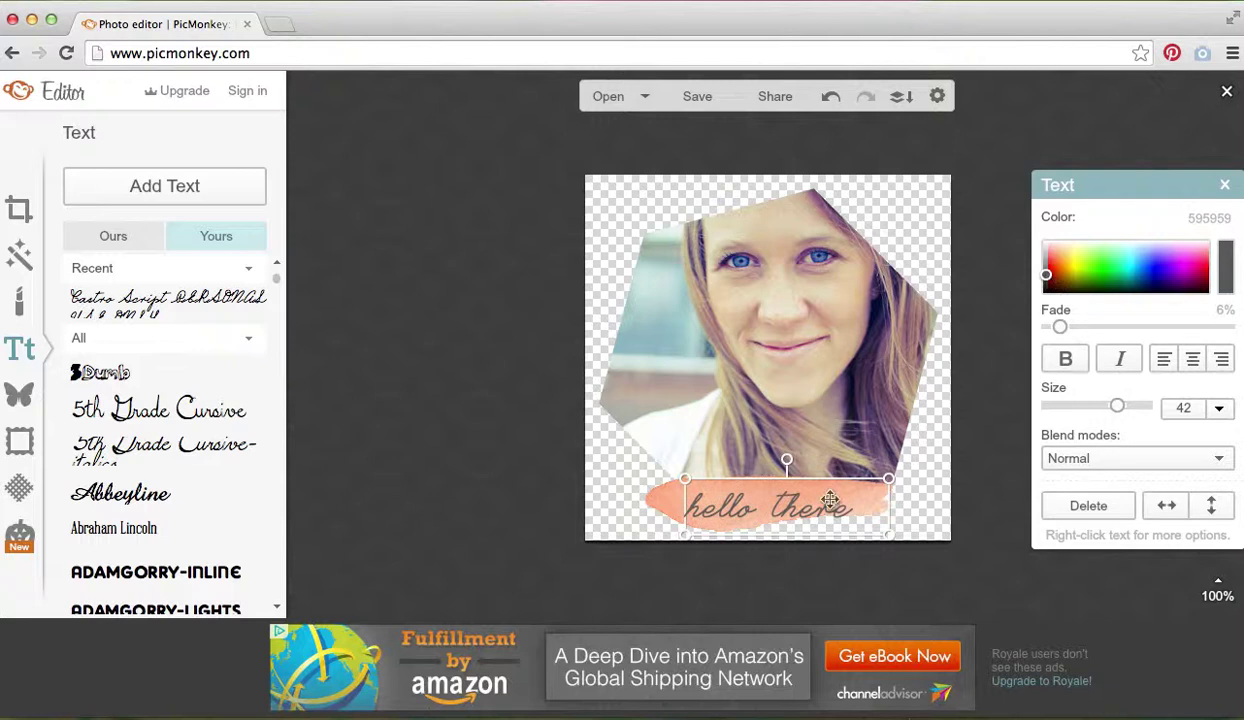
{"action": "left_click_drag", "start_coordinate": [830, 500], "coordinate": [828, 491]}
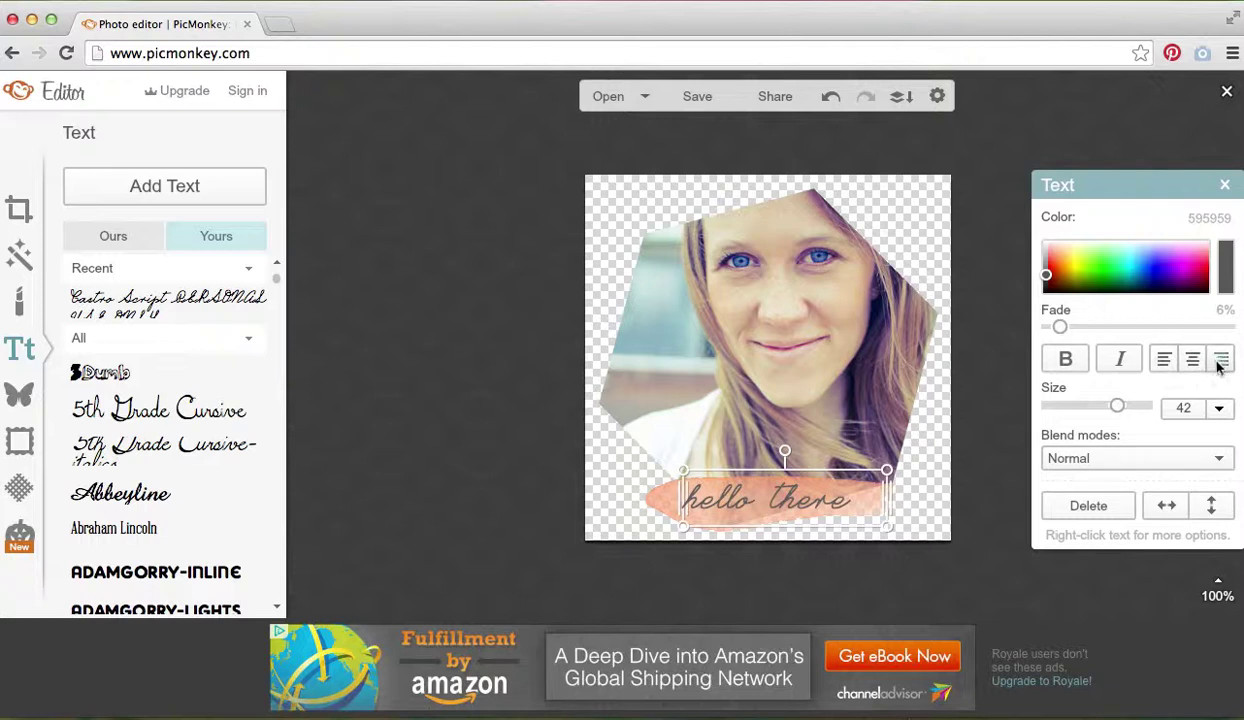
{"action": "left_click", "coordinate": [922, 443]}
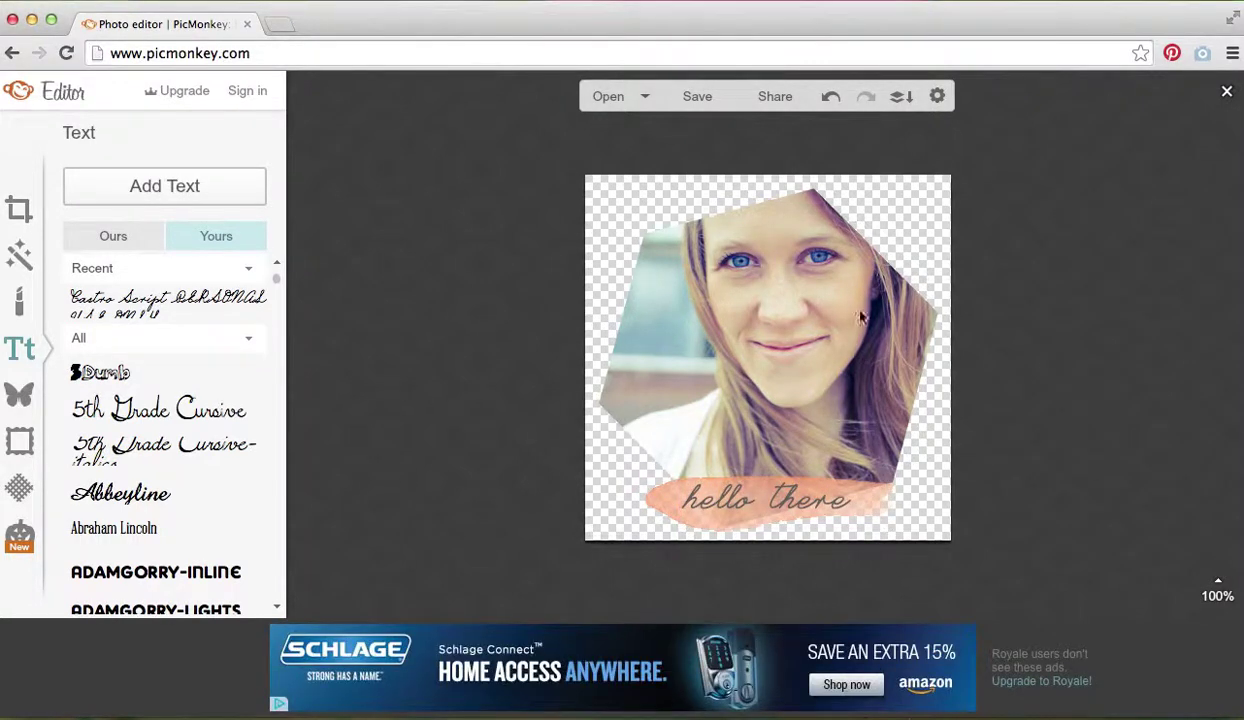
Step: Set up saving cuteangiesquare as .png, after briefly switching to .jpg
{"action": "left_click", "coordinate": [712, 105]}
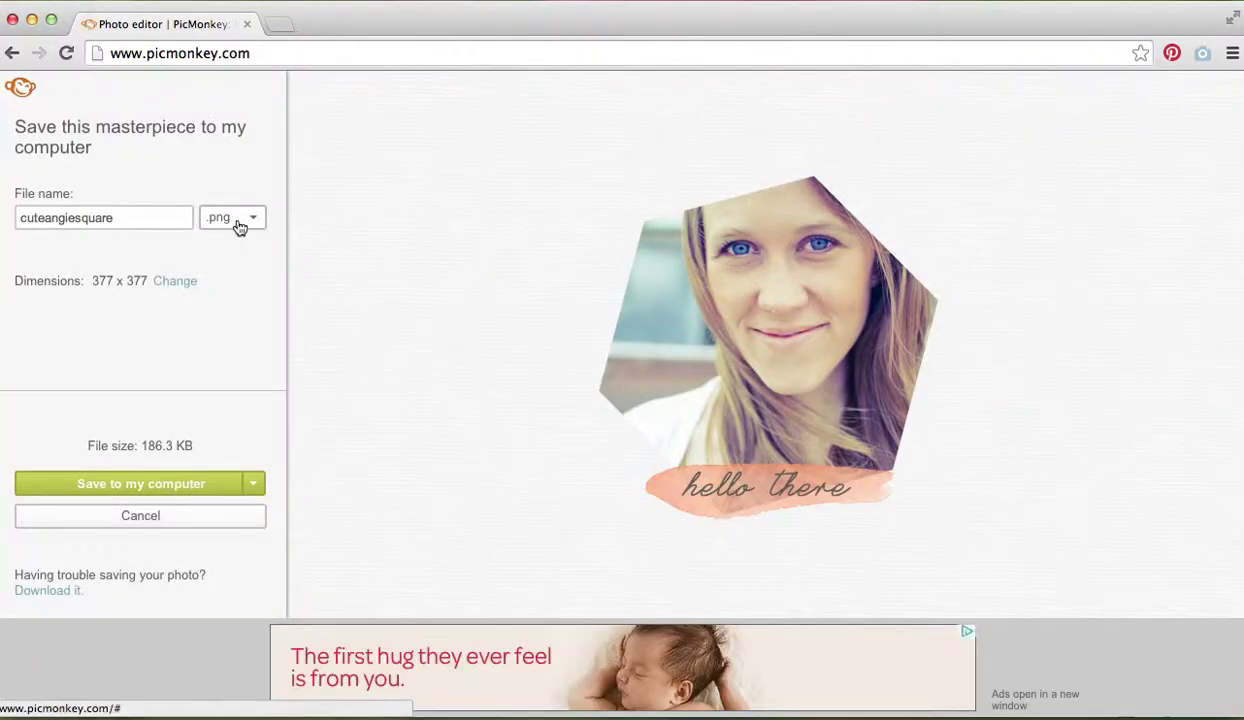
{"action": "left_click", "coordinate": [252, 222]}
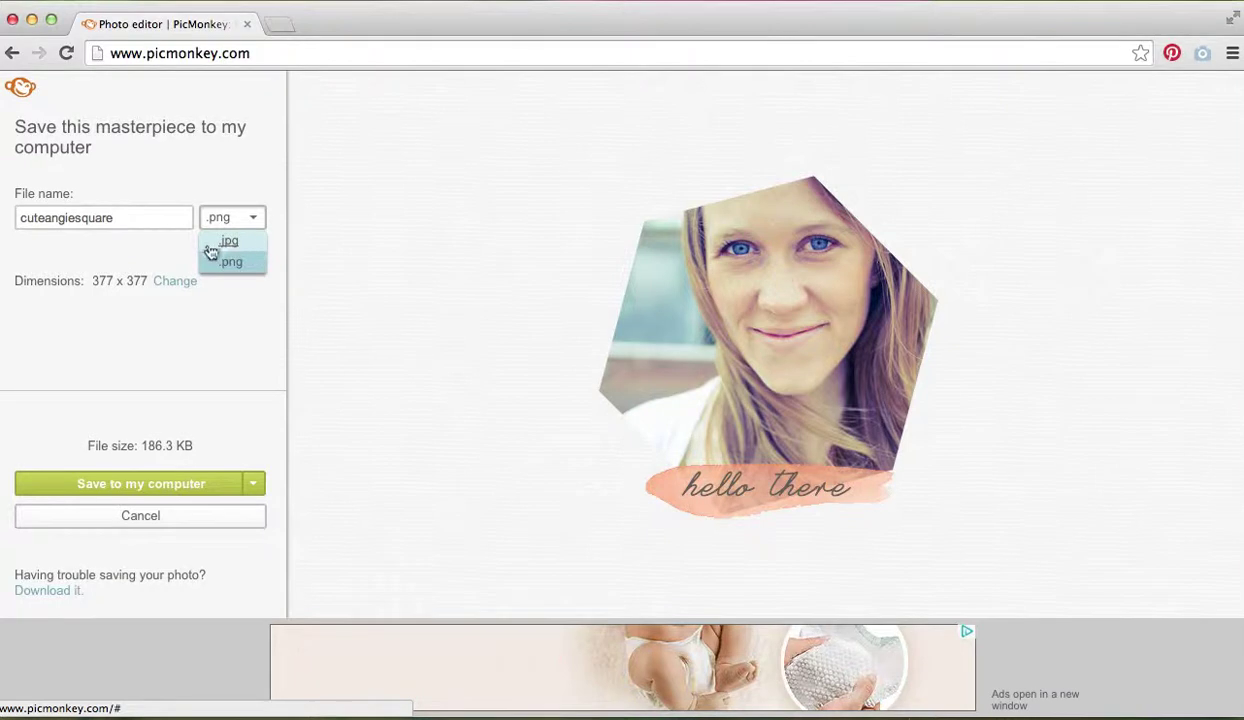
{"action": "left_click", "coordinate": [230, 245]}
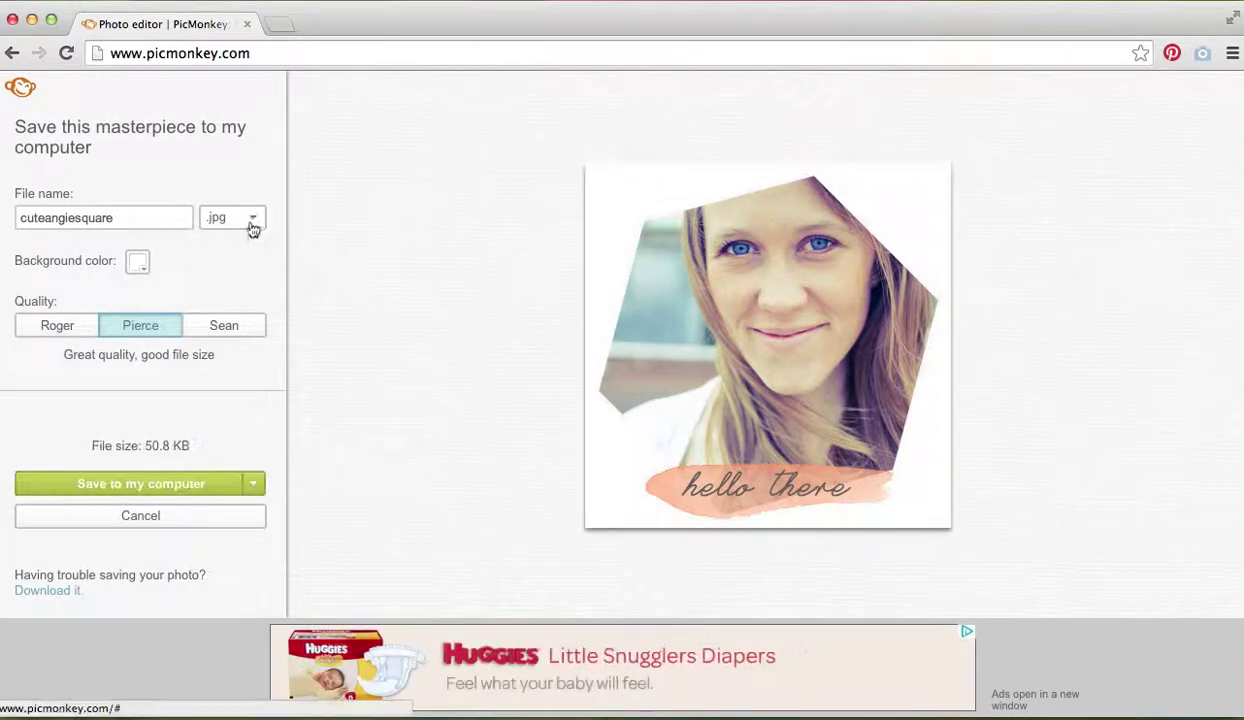
{"action": "left_click", "coordinate": [250, 226]}
{"action": "left_click", "coordinate": [241, 263]}
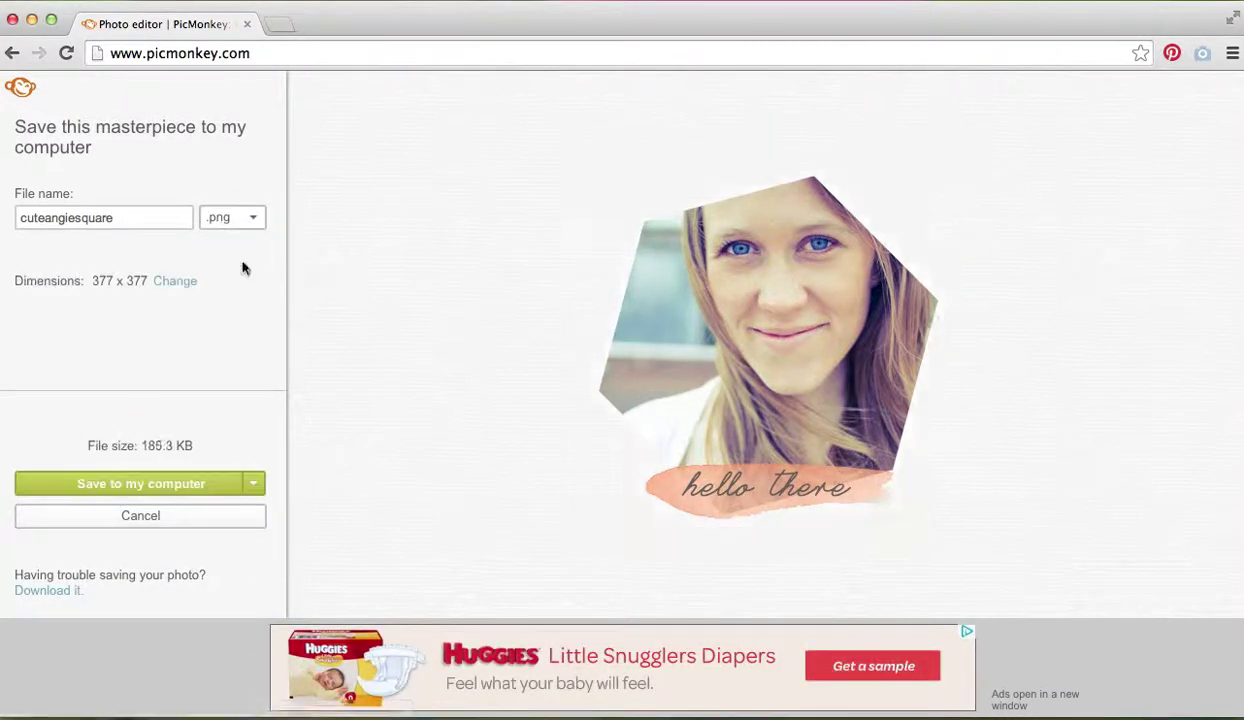